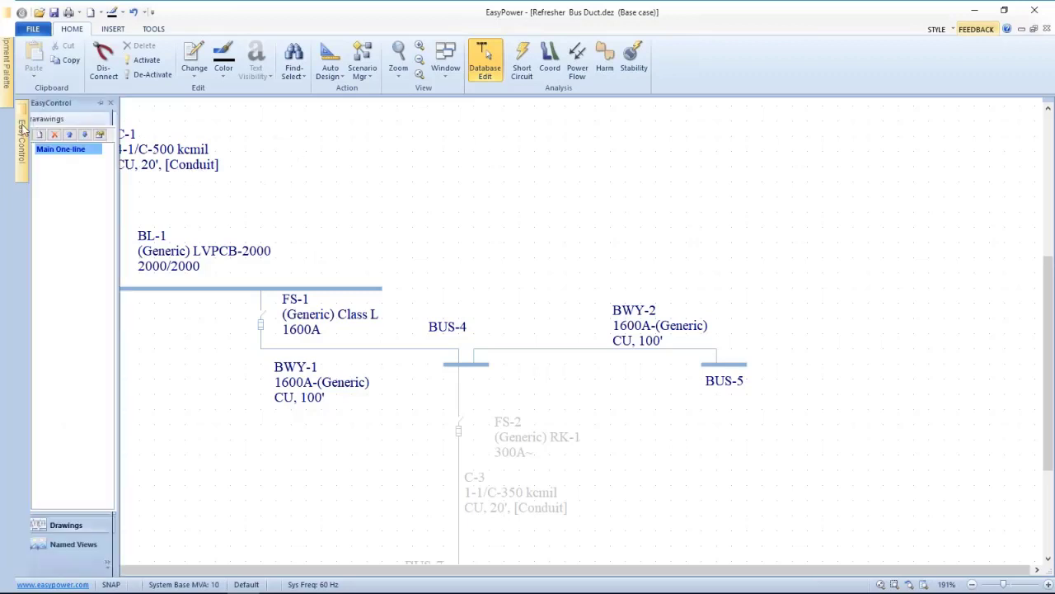
Step: Keep the equipment palette docked open and delete the BWY-2 busway between BUS-4 and BUS-5
mouse_move(15, 64)
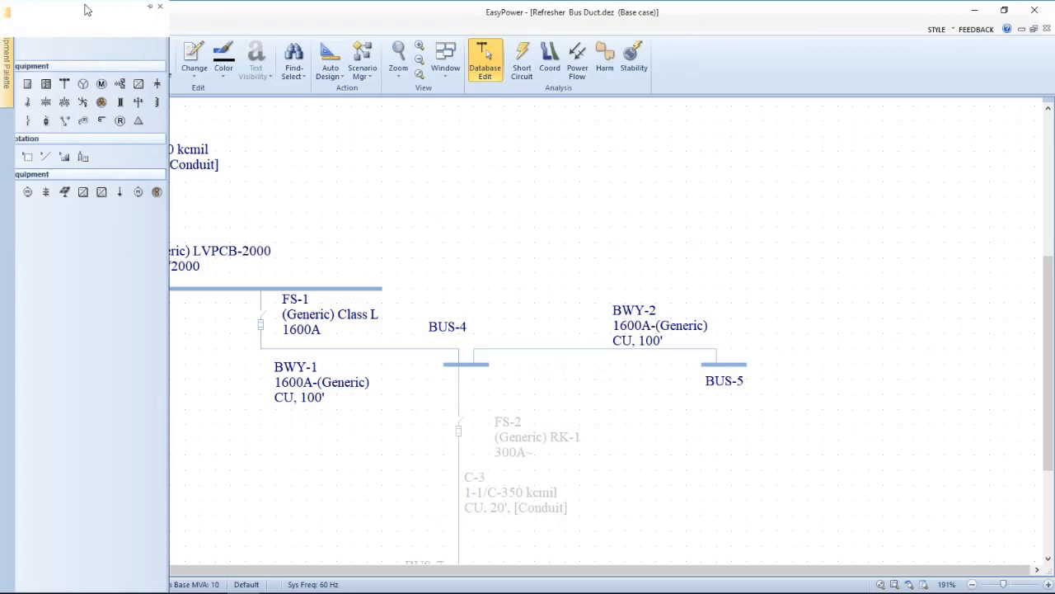
left_click(185, 11)
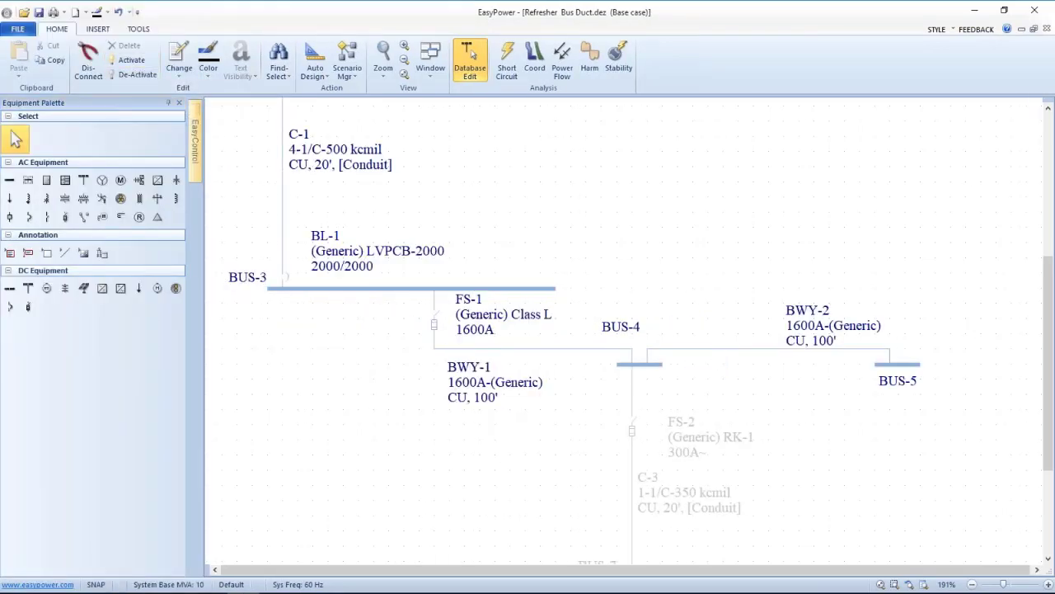
left_click(720, 354)
key("Delete")
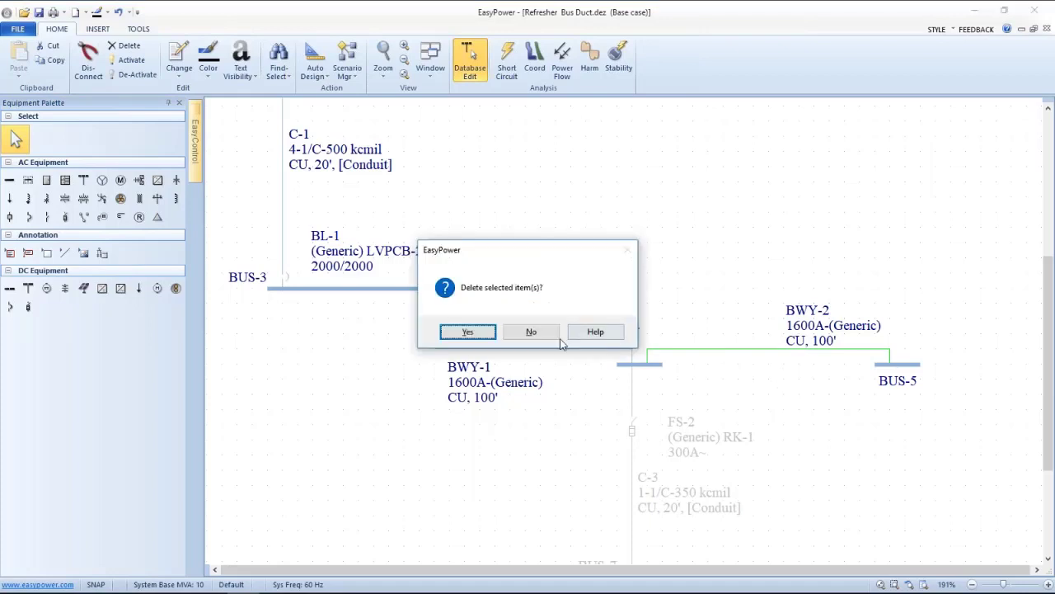
left_click(471, 330)
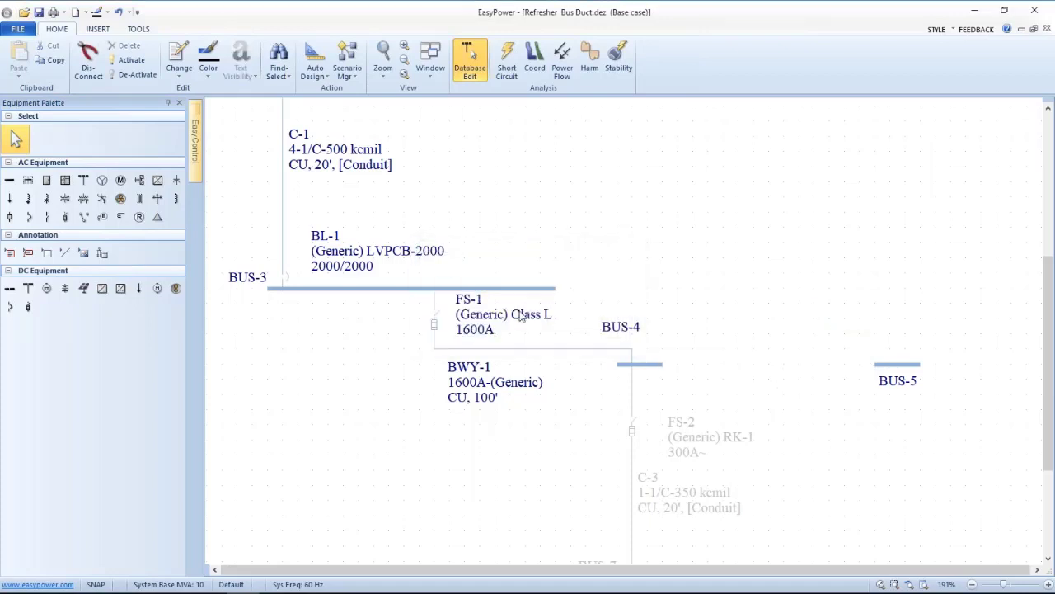
Step: Draw a new busway from BUS-4 to BUS-5 and raise its horizontal run above the buses
left_click(137, 200)
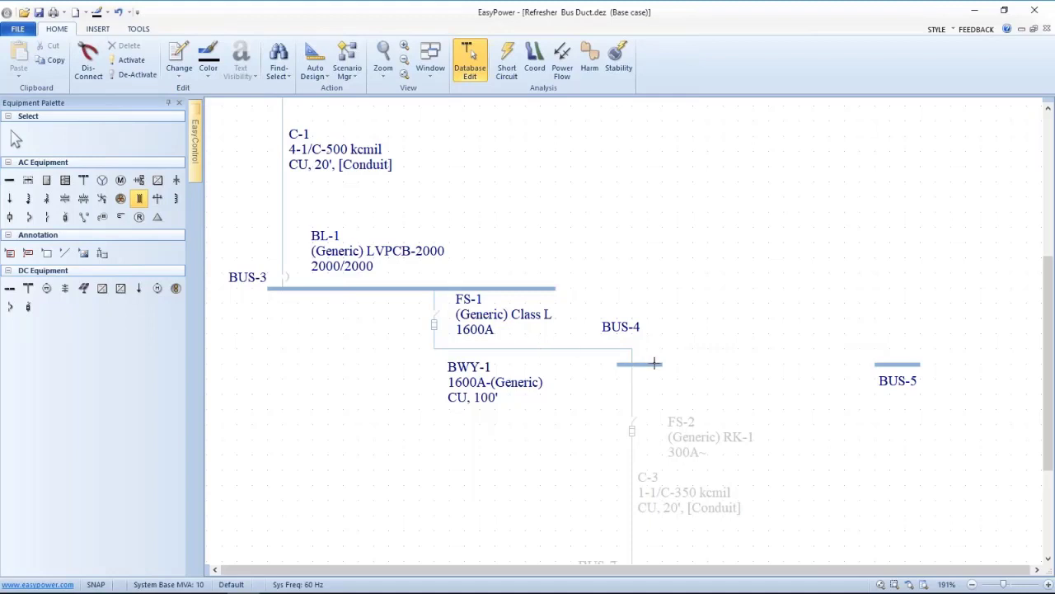
left_click_drag(654, 363, 888, 364)
left_click_drag(822, 363, 815, 348)
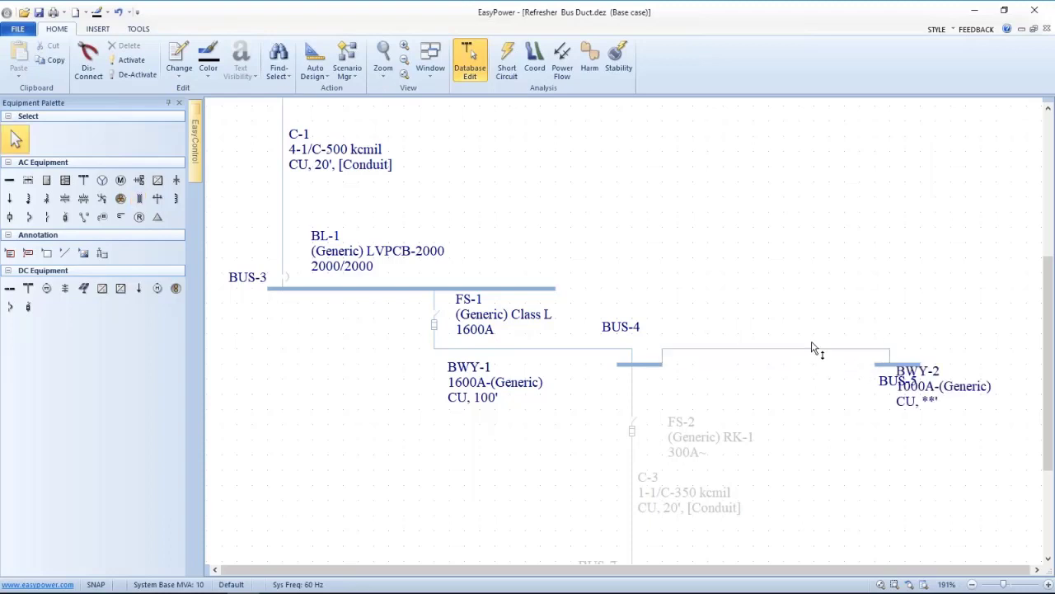
Step: Recalculate the impedances in the BWY-1 busway data and accept the data
left_click(486, 351)
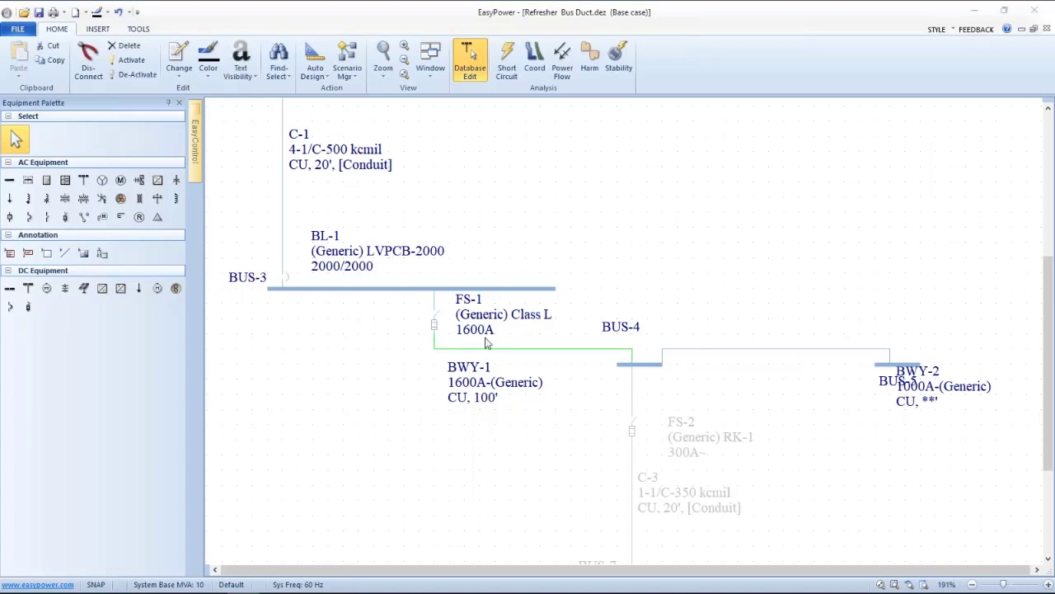
double_click(486, 346)
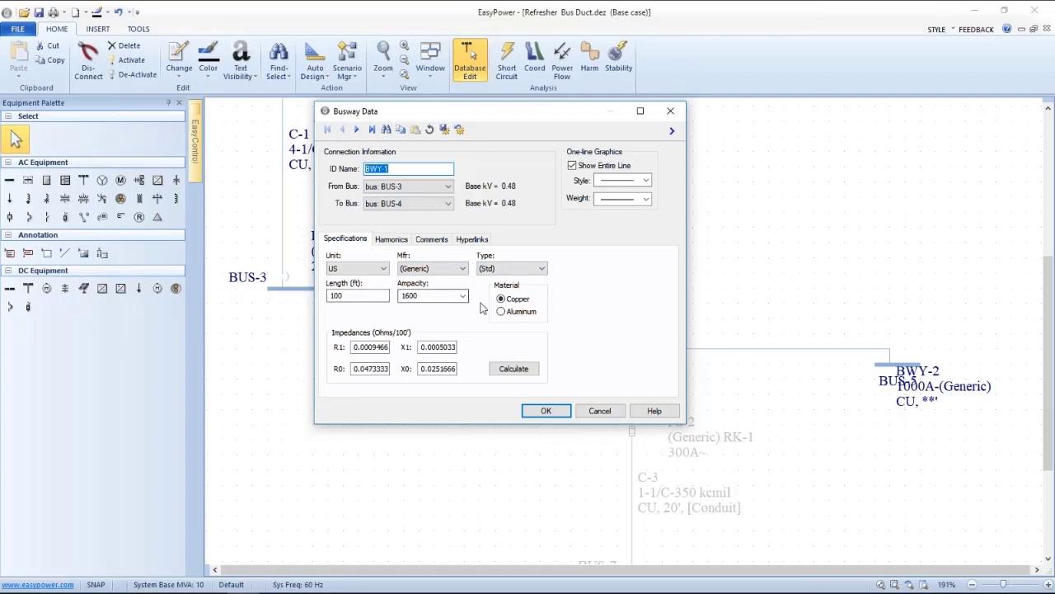
left_click(501, 370)
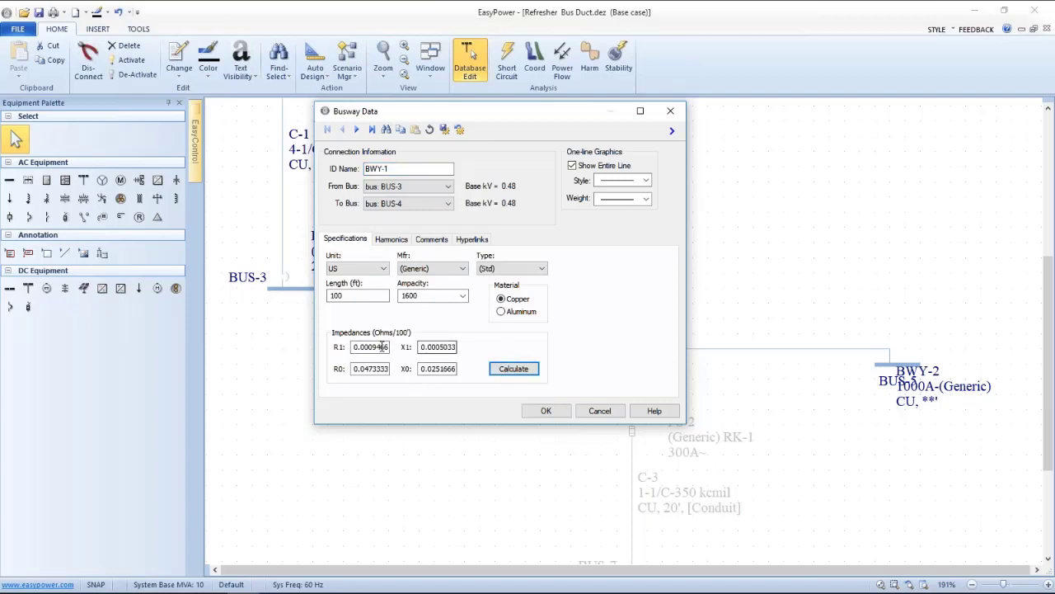
left_click(540, 409)
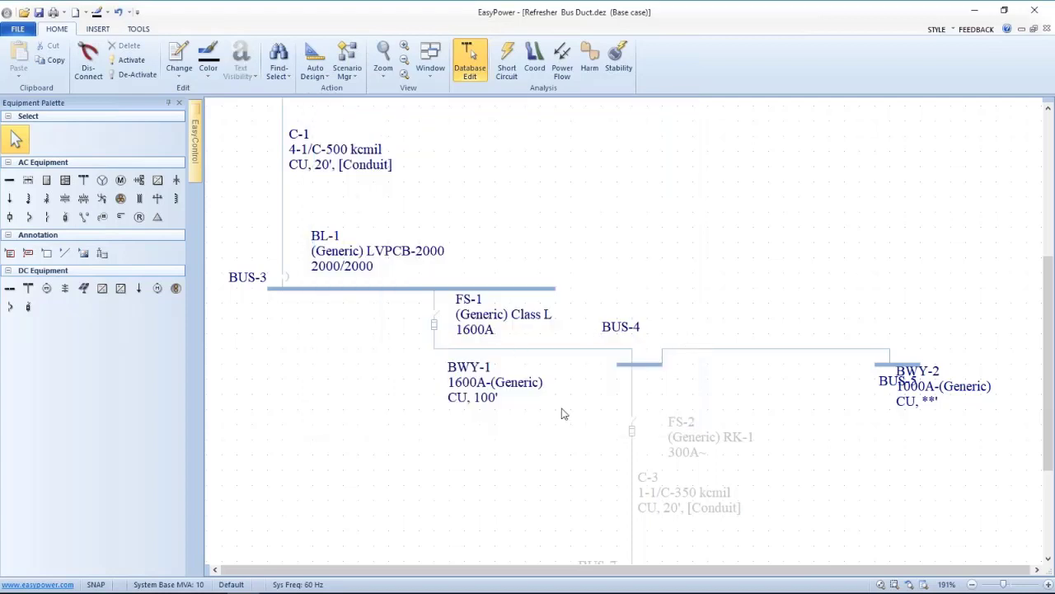
Step: Copy BWY-1's data onto the new busway between BUS-4 and BUS-5, and move the new busway's label above its line
left_click_drag(459, 451, 352, 386)
left_click(395, 288)
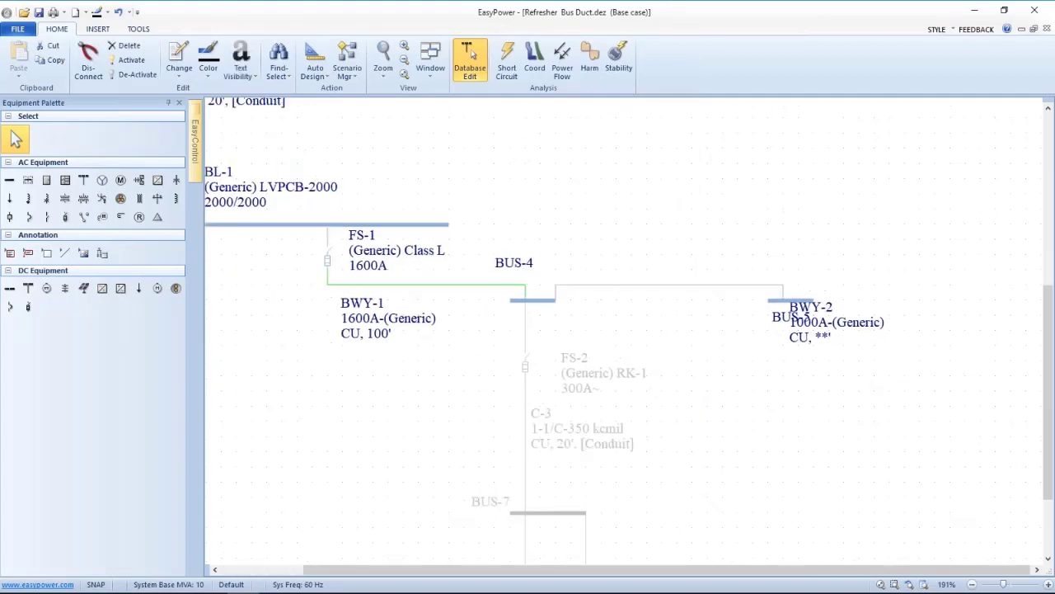
right_click(396, 288)
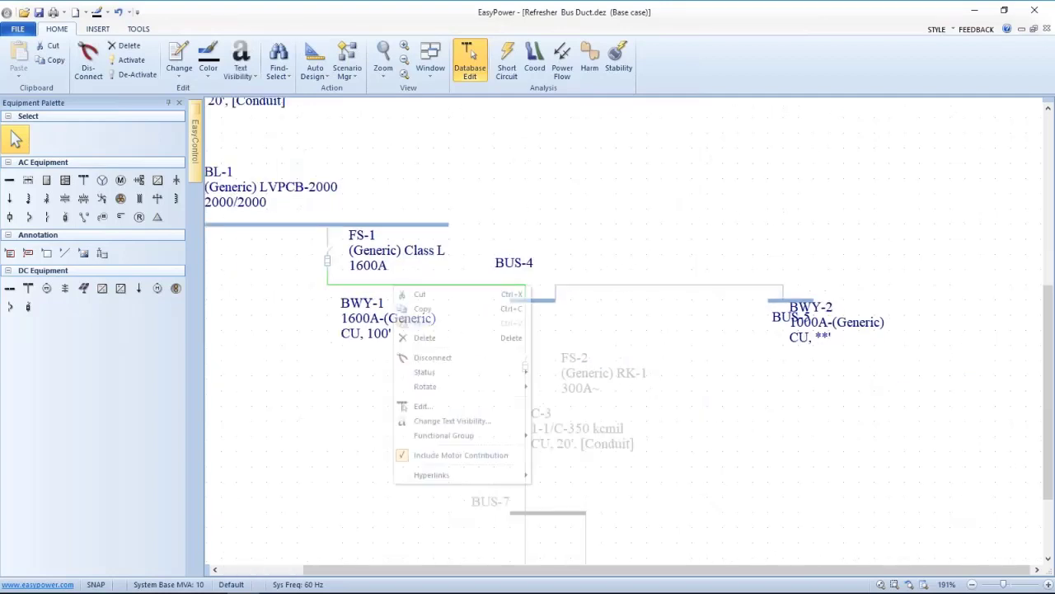
left_click(418, 308)
left_click(625, 286)
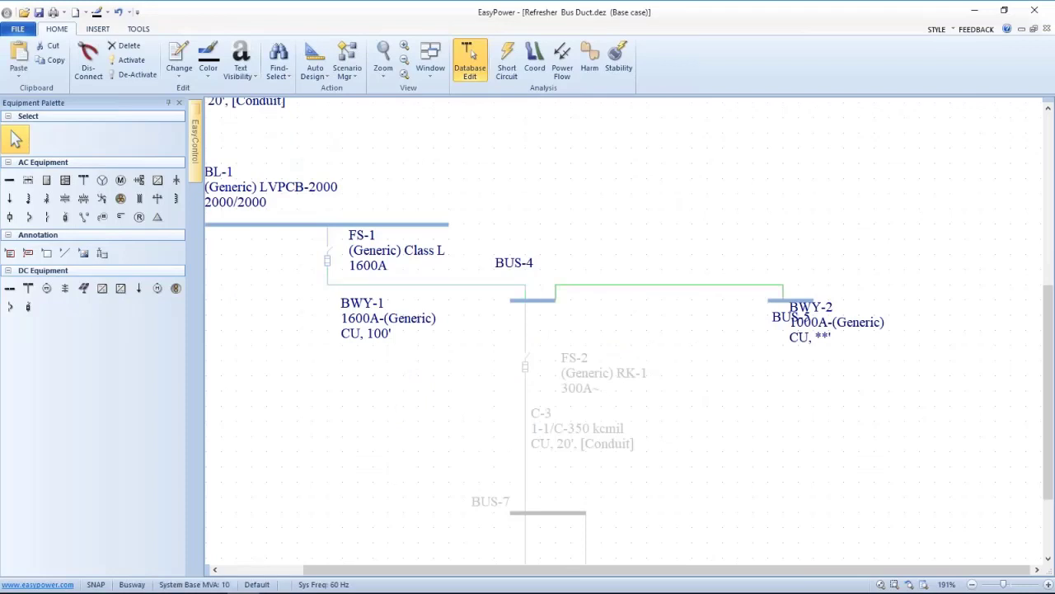
right_click(625, 286)
left_click(646, 323)
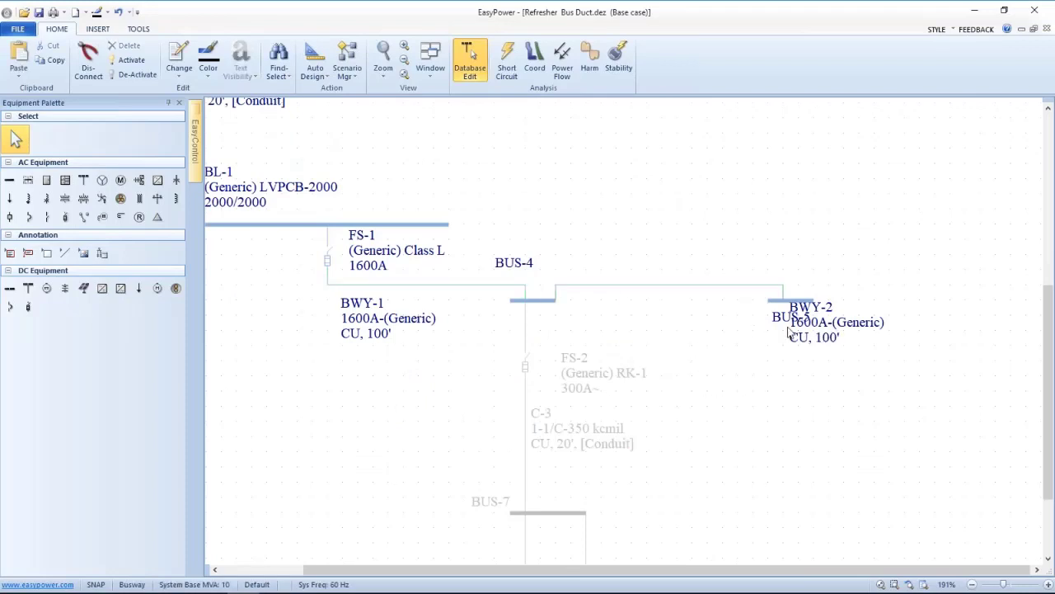
left_click_drag(793, 329, 679, 244)
Step: Copy BUS-5 together with BWY-2 and paste the pair so that the new busway continues from BUS-5
left_click_drag(686, 300, 520, 285)
scroll(392, 265, "down", 2)
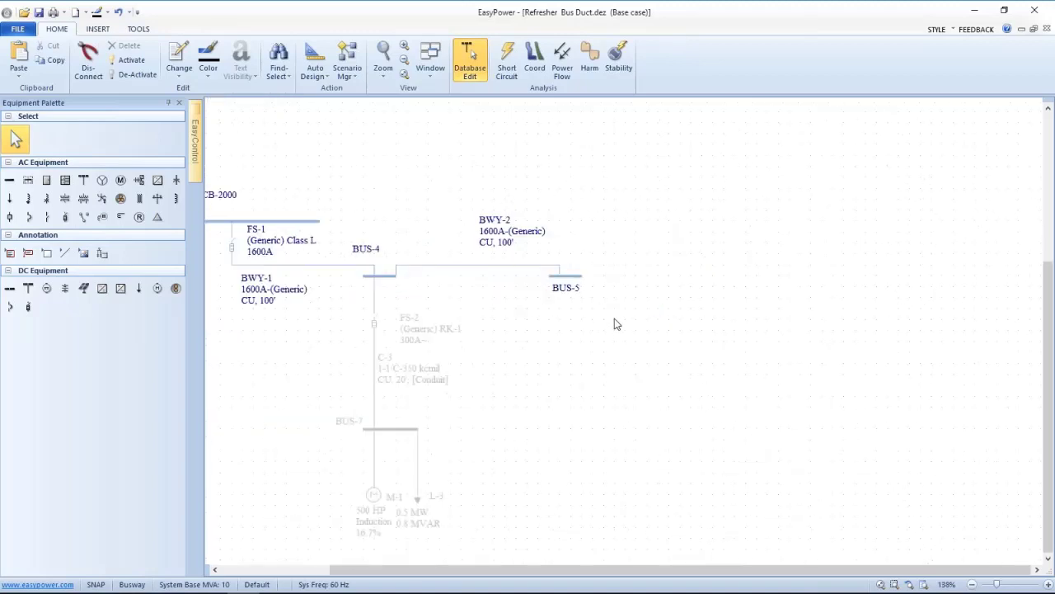
left_click(572, 277)
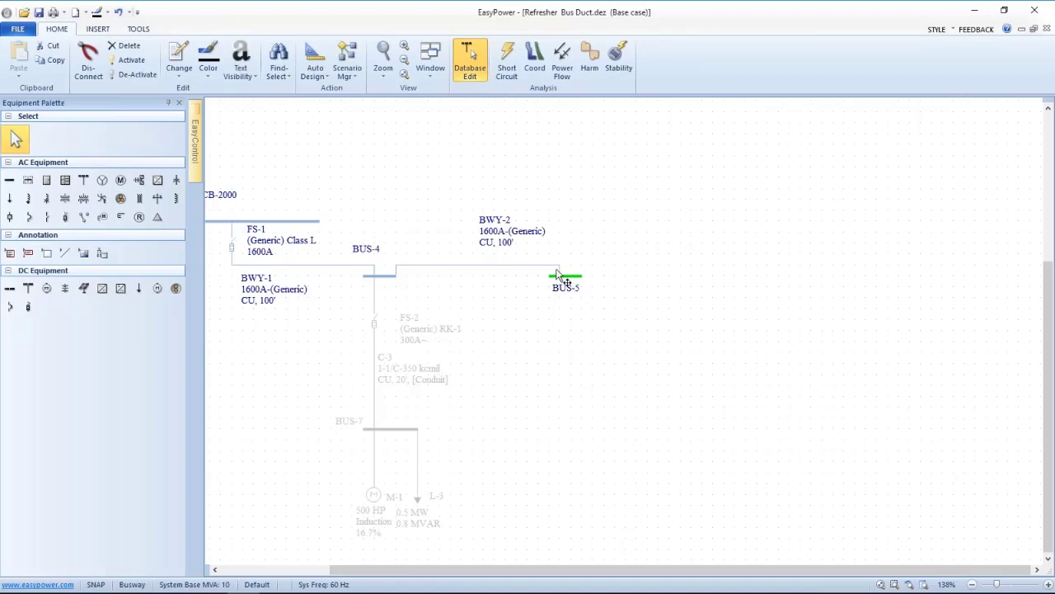
left_click(509, 264, "ctrl")
key("ctrl+c")
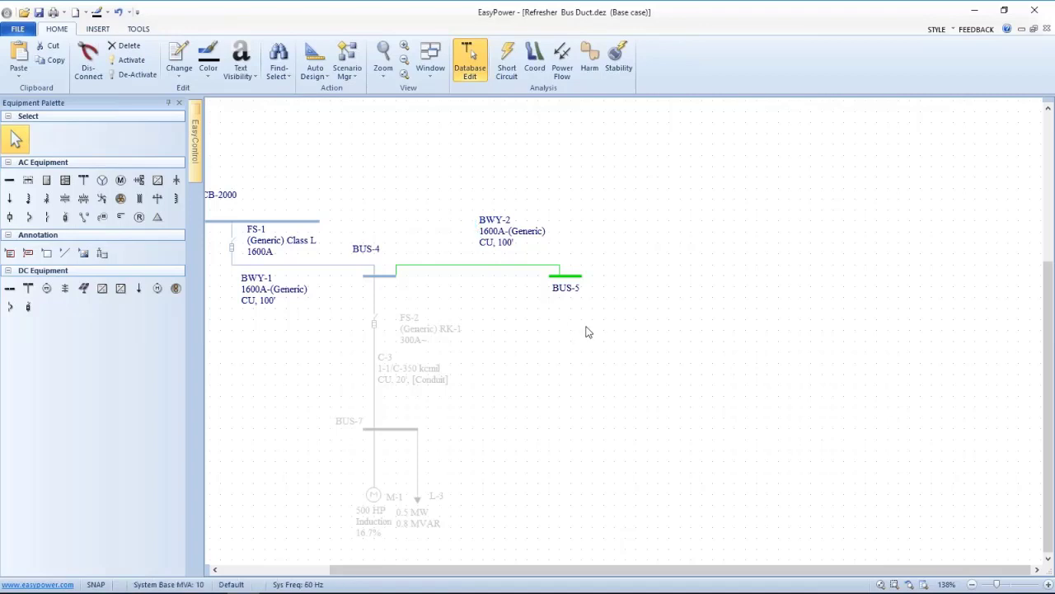
left_click_drag(572, 325, 419, 314)
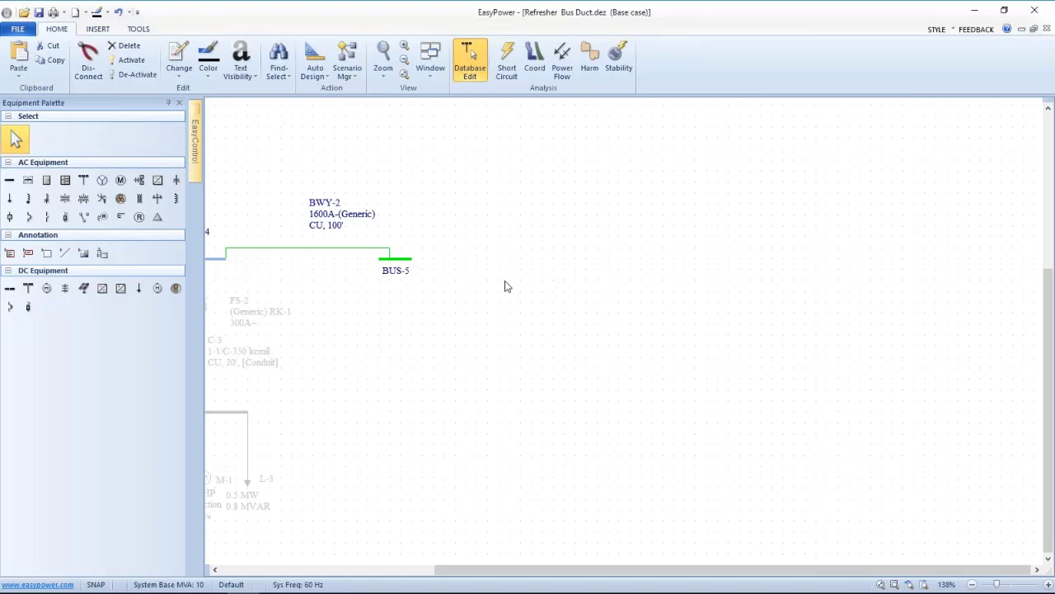
key("ctrl+v")
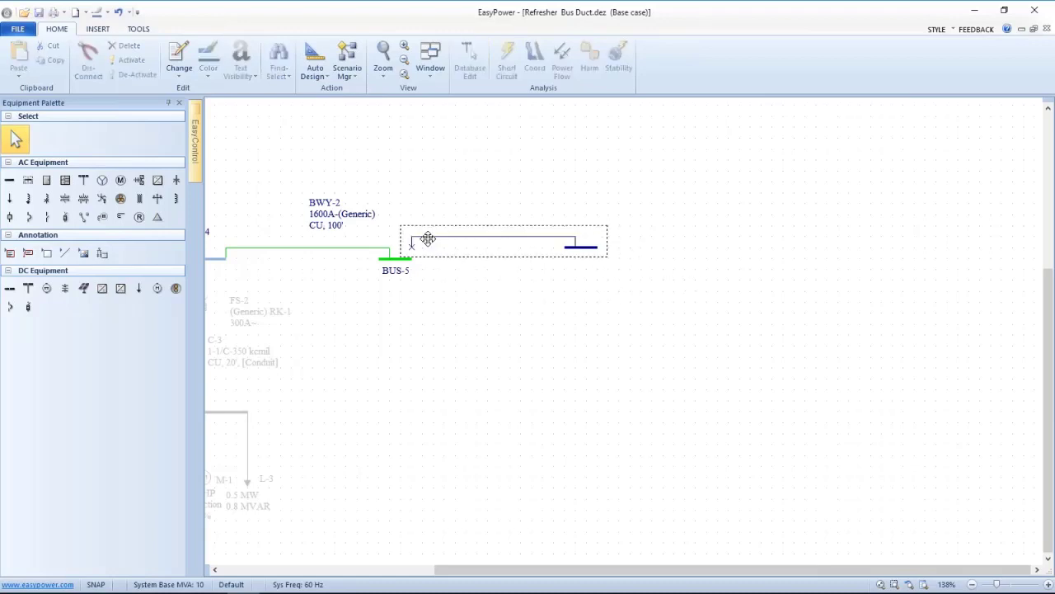
left_click(428, 240)
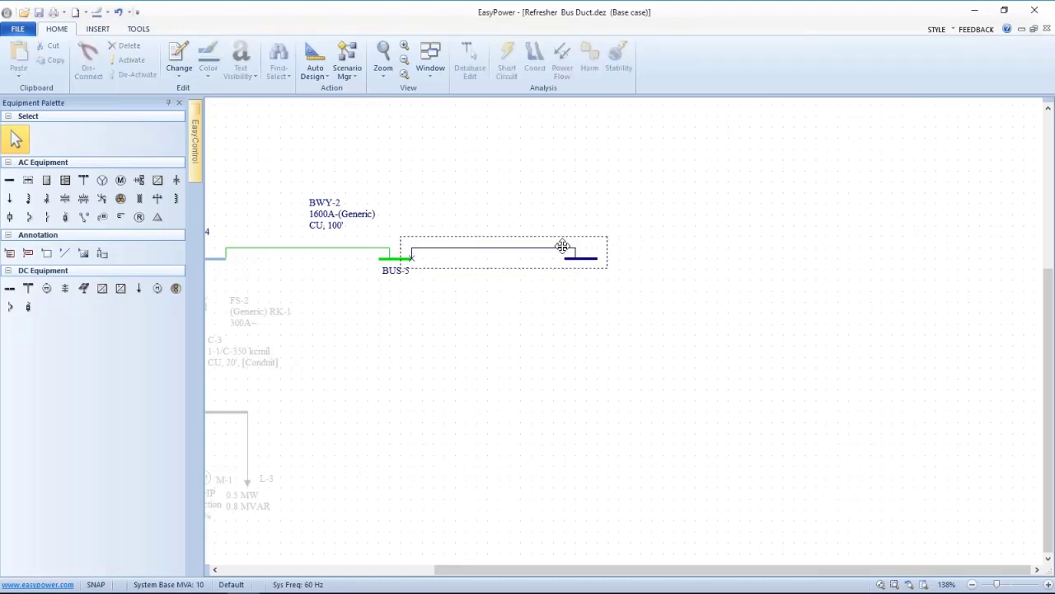
left_click(635, 247)
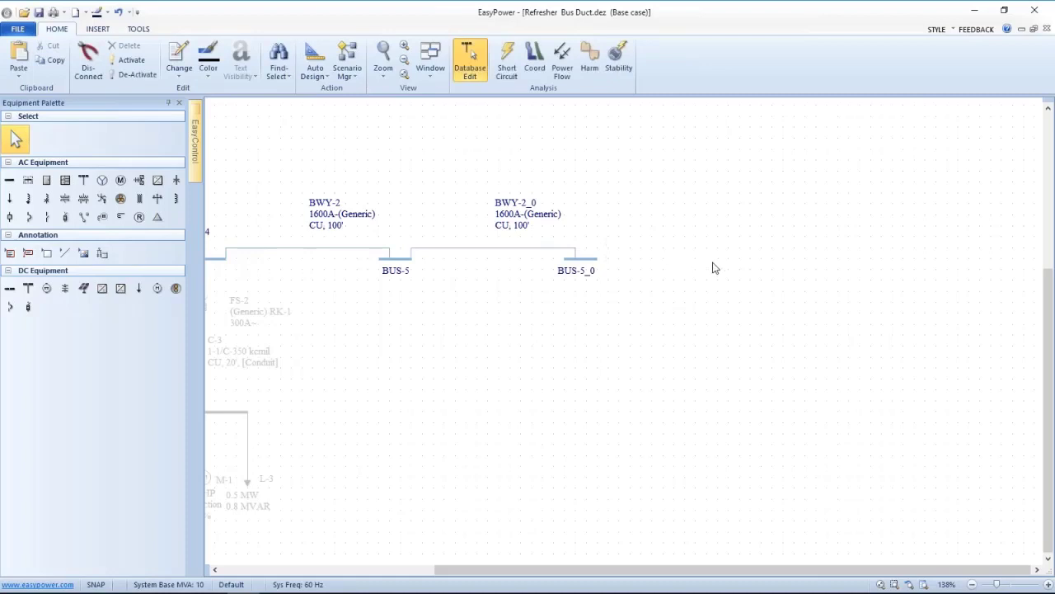
Step: Paste two more copies of the busway and bus, chaining them one after another from BUS-5_0
key("ctrl+v")
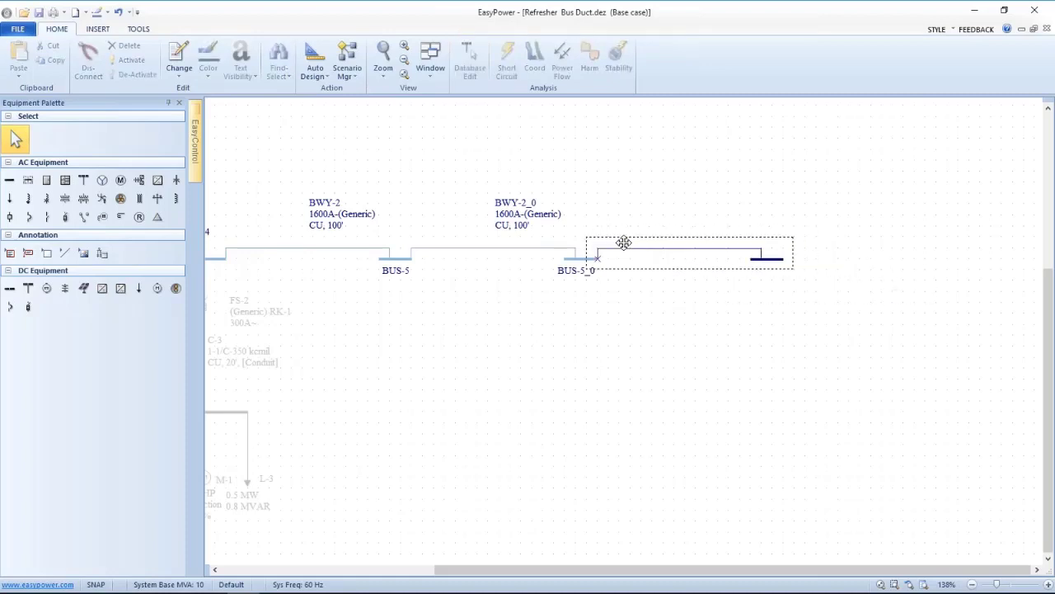
left_click(615, 209)
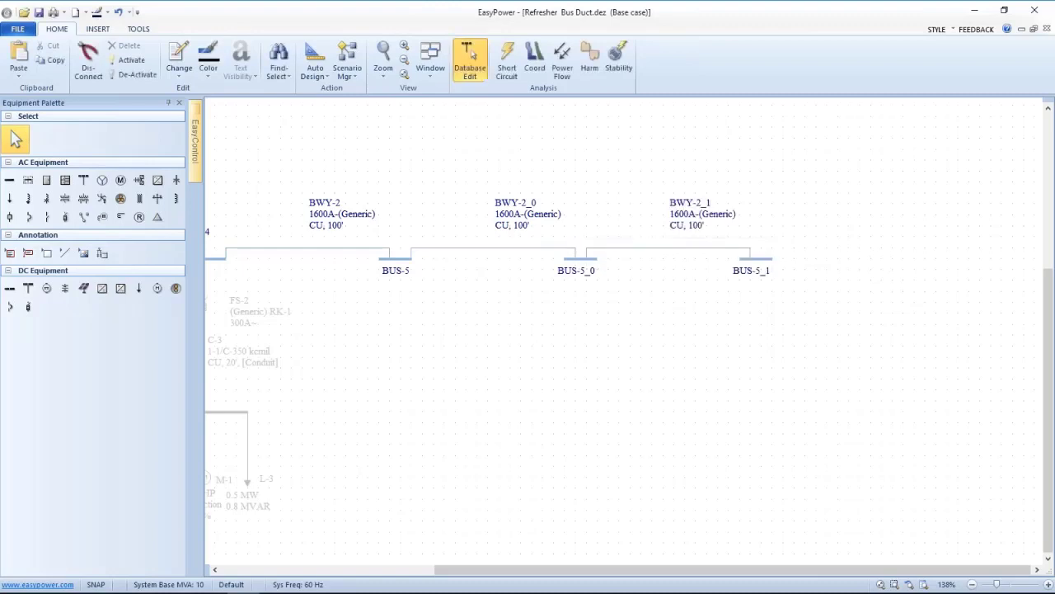
scroll(602, 359, "down", 2)
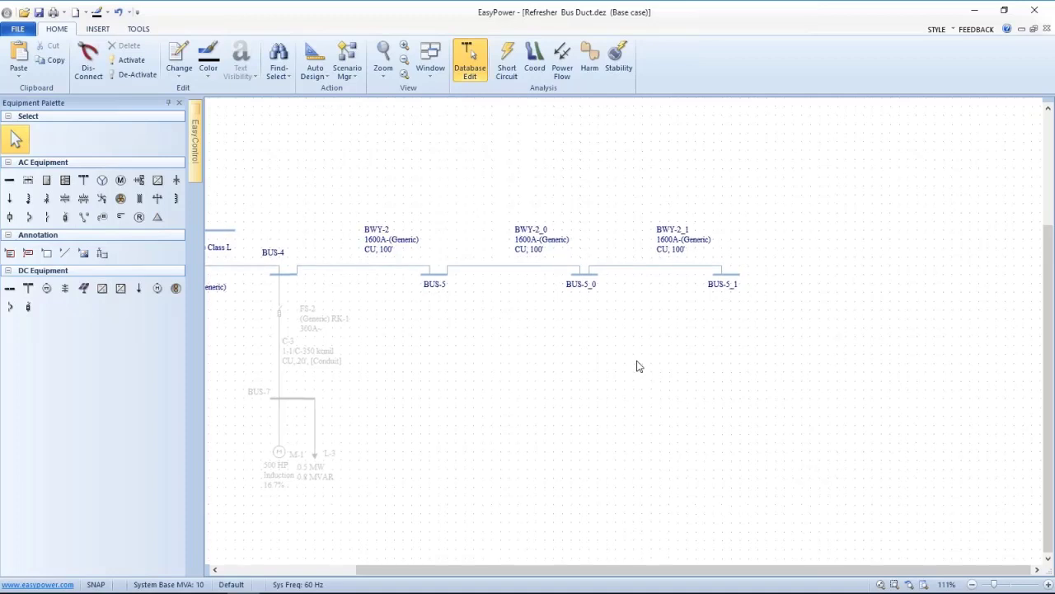
scroll(636, 366, "right", 3)
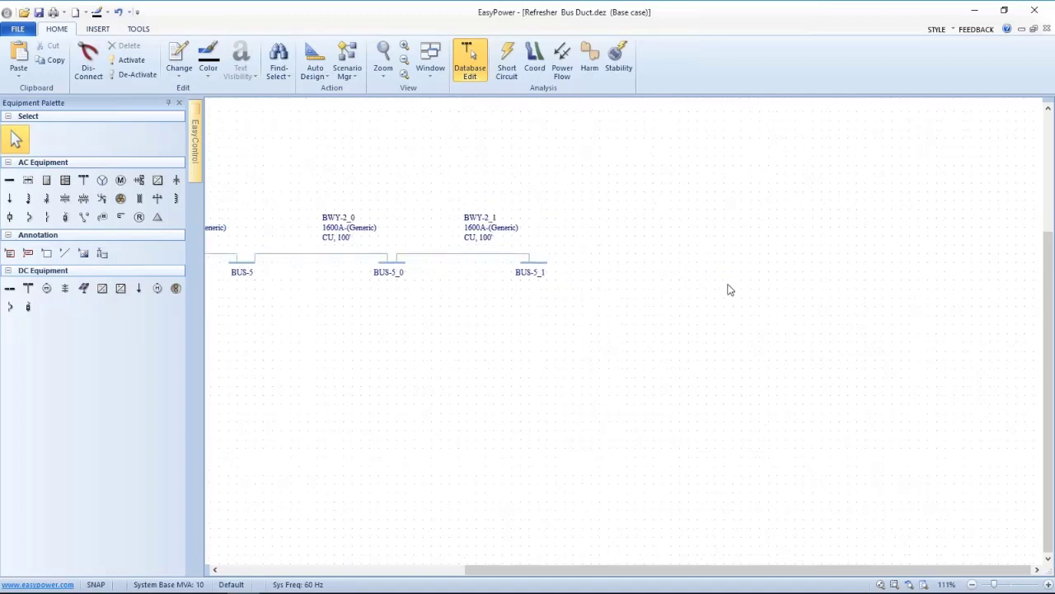
key("ctrl+v")
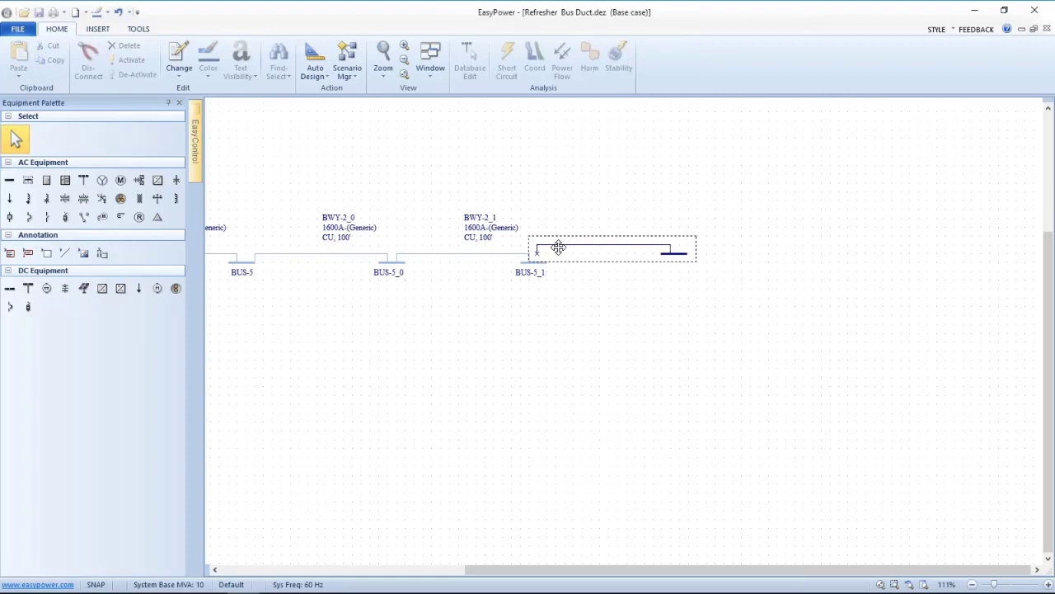
left_click(560, 250)
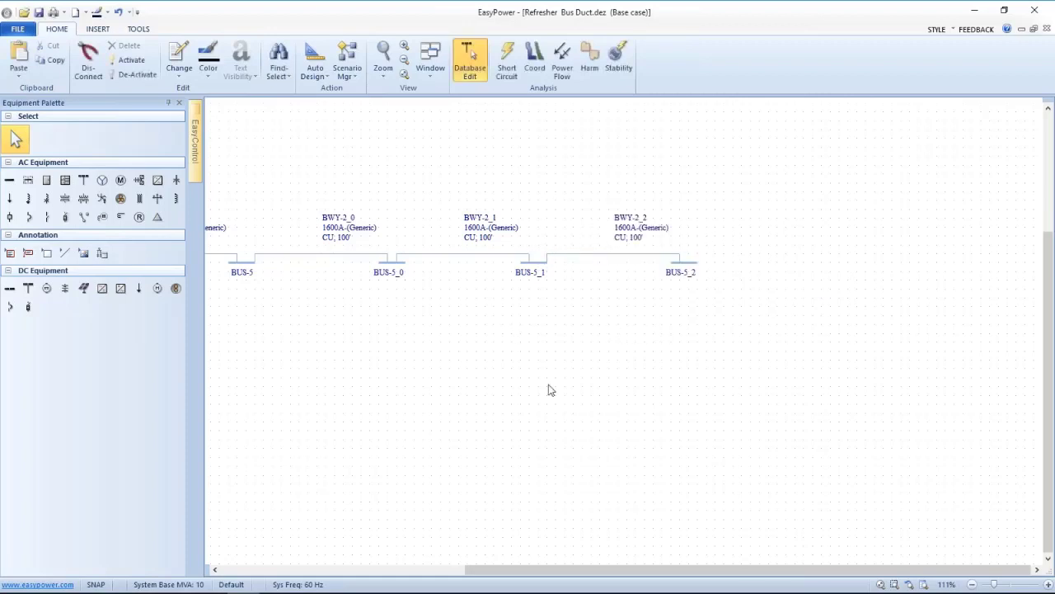
Step: Switch to short circuit analysis and run a 3-phase fault on all buses of the one-line
left_click_drag(551, 379, 732, 363)
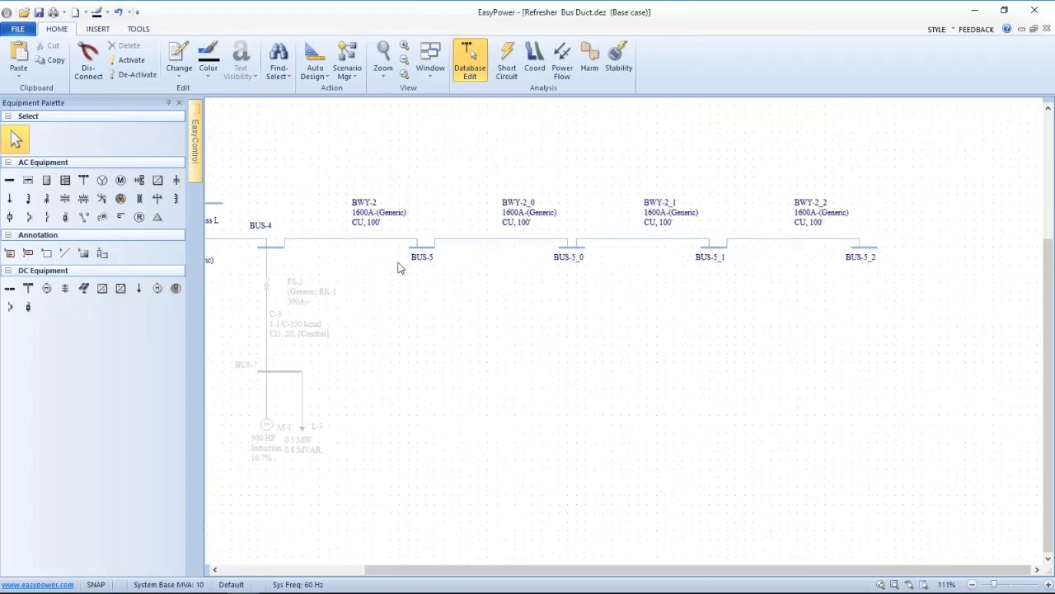
left_click_drag(395, 266, 533, 325)
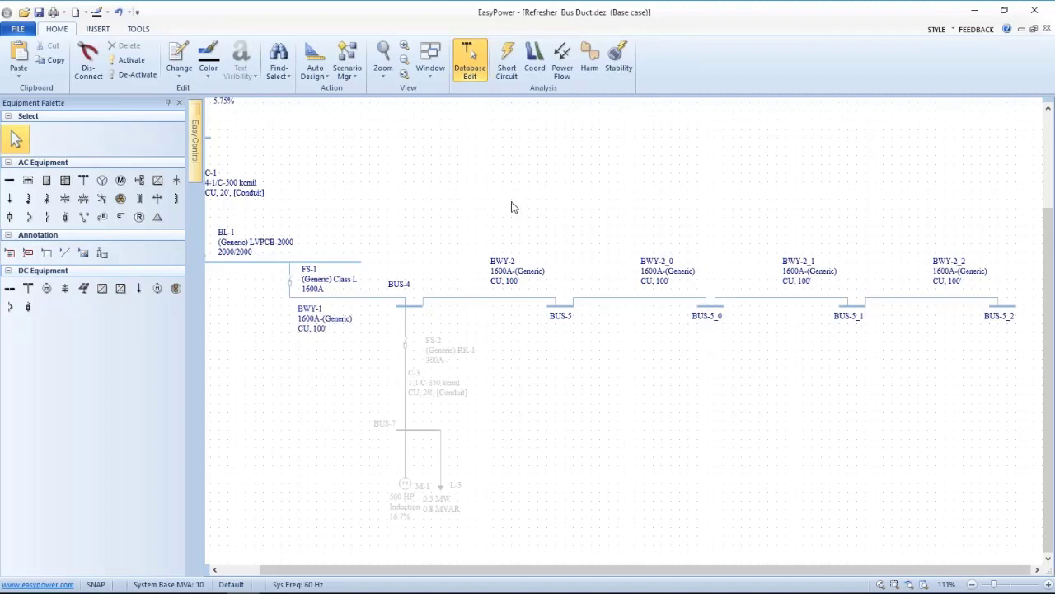
left_click(506, 68)
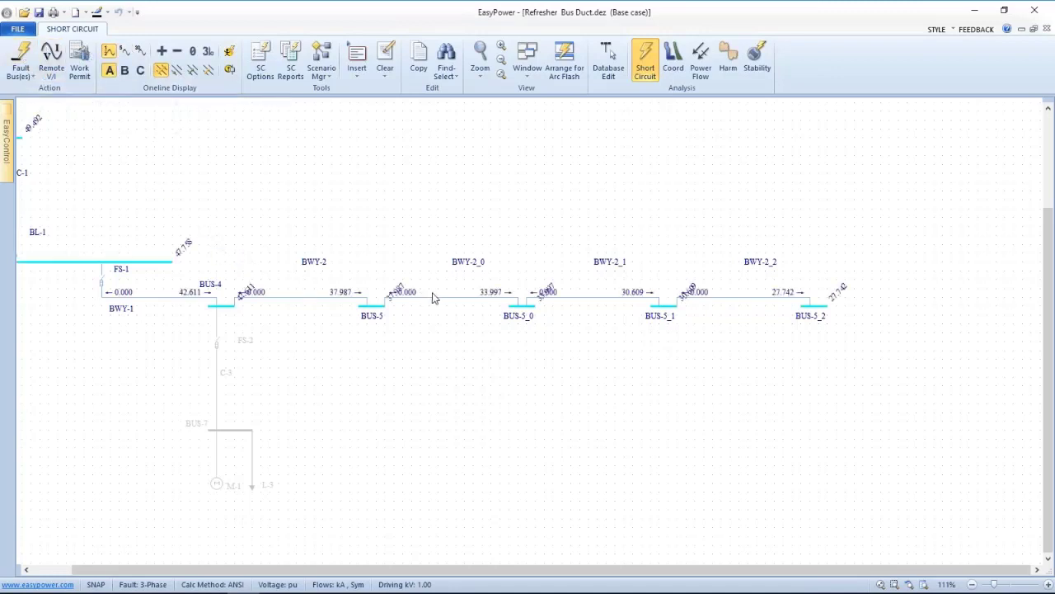
Step: Lengthen the BUS-4 bar to separate its overlapping fault values, and examine the fault currents along the busway to BUS-5_2
scroll(348, 291, "up", 1)
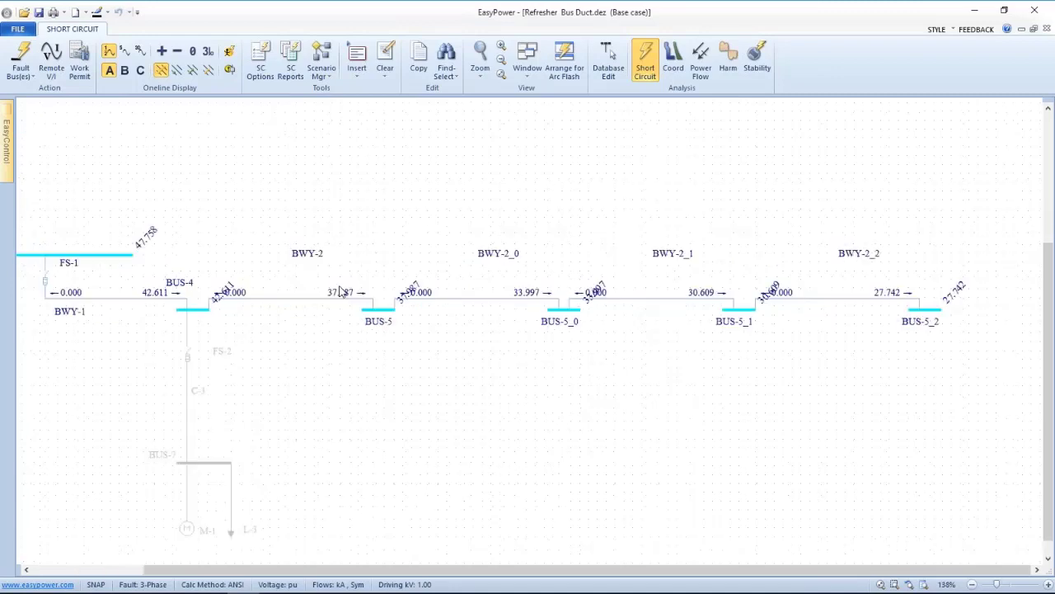
scroll(102, 440, "up", 2)
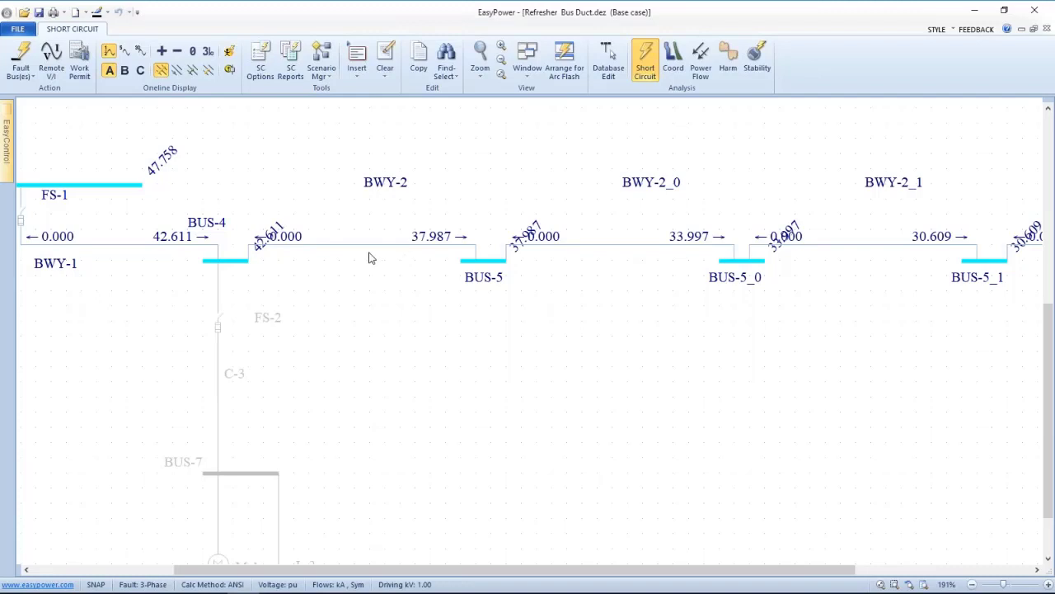
scroll(160, 272, "left", 2)
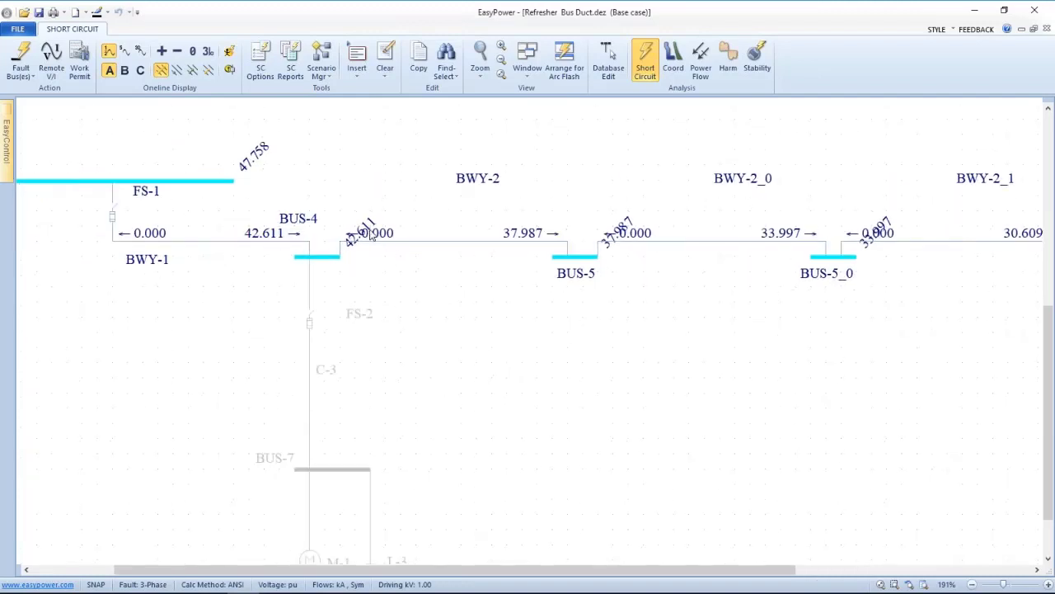
left_click_drag(340, 257, 368, 258)
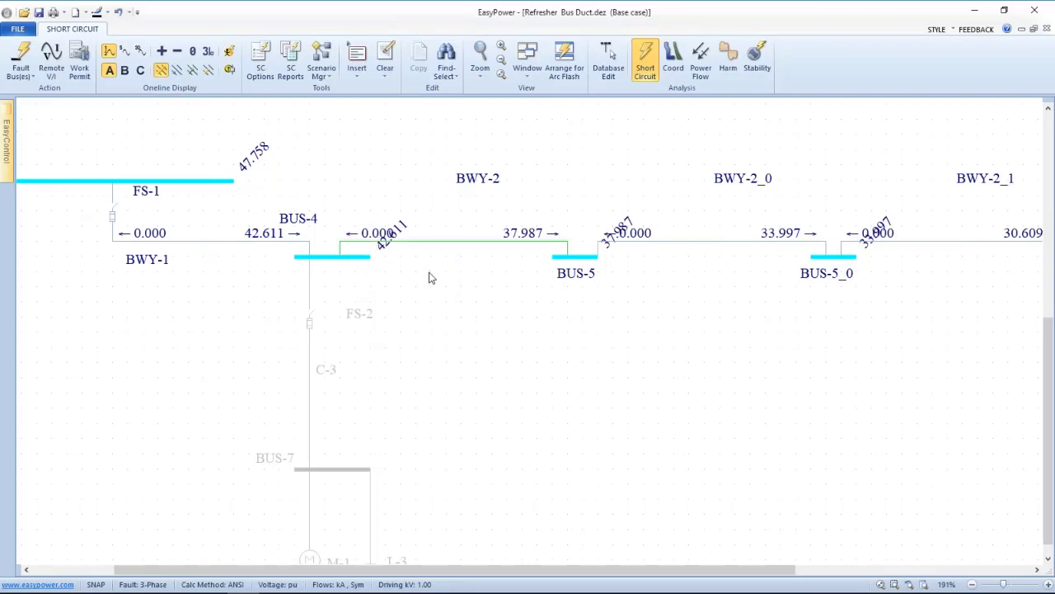
left_click_drag(429, 278, 354, 272)
left_click_drag(613, 263, 419, 281)
left_click_drag(719, 300, 515, 322)
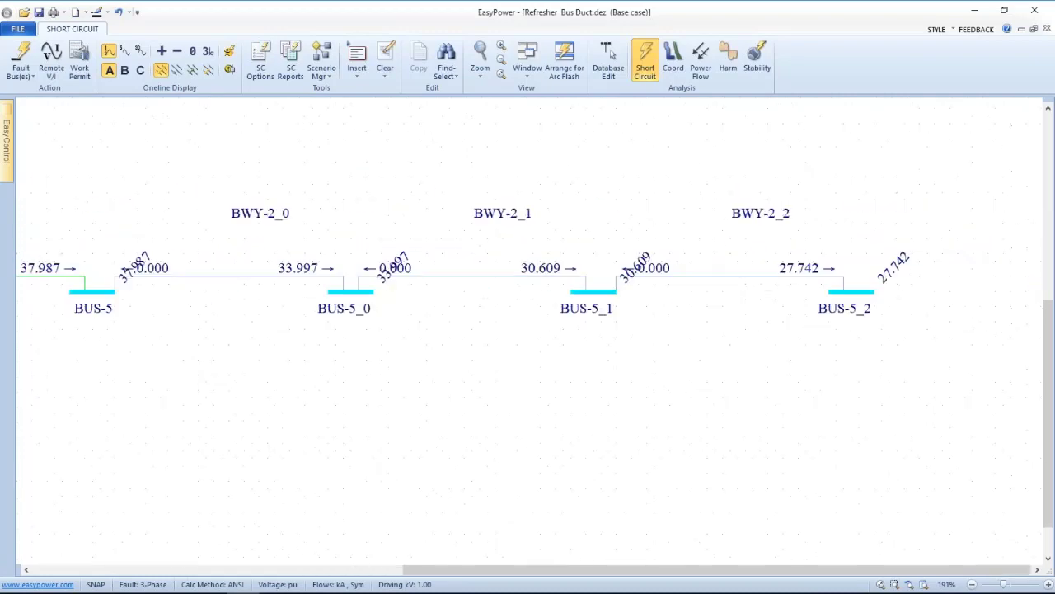
Step: Display arc flash hazards on the one-line and move the result texts of BUS-4, BUS-5 and BUS-5_2 clear of neighbouring labels
scroll(701, 306, "down", 1)
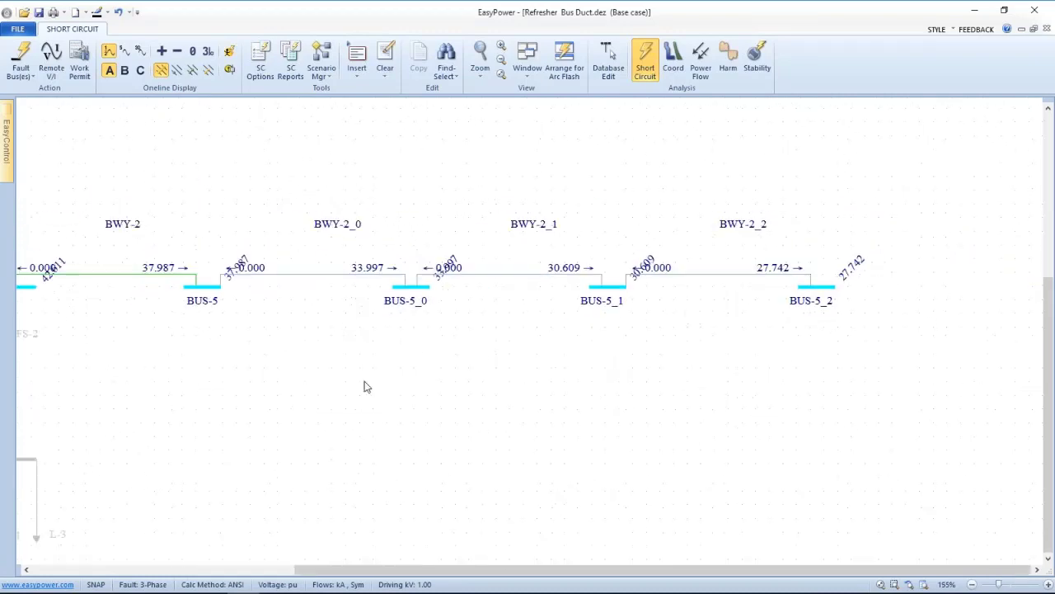
left_click_drag(370, 386, 484, 329)
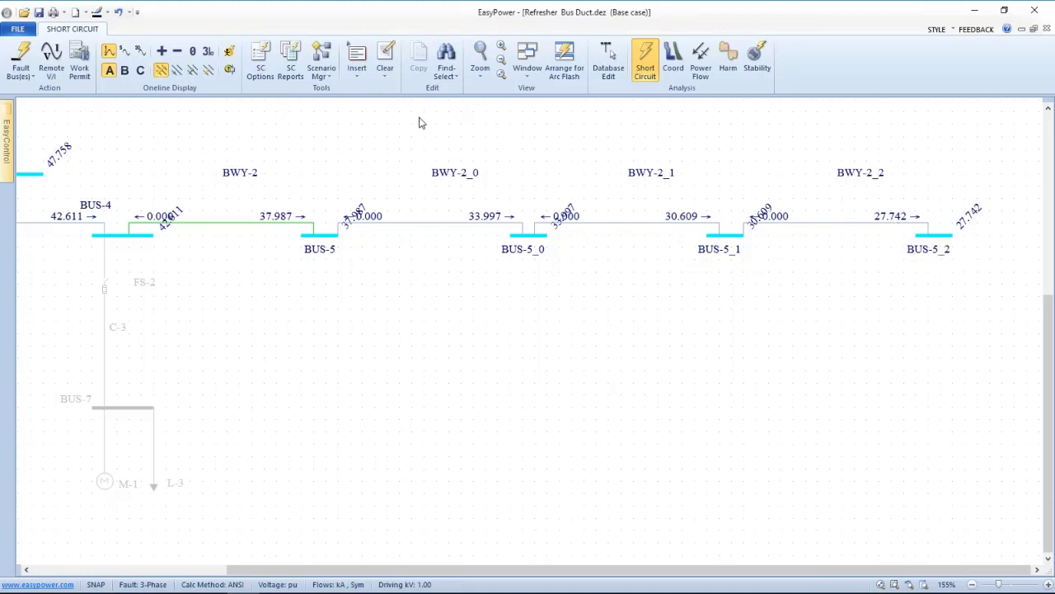
left_click(230, 51)
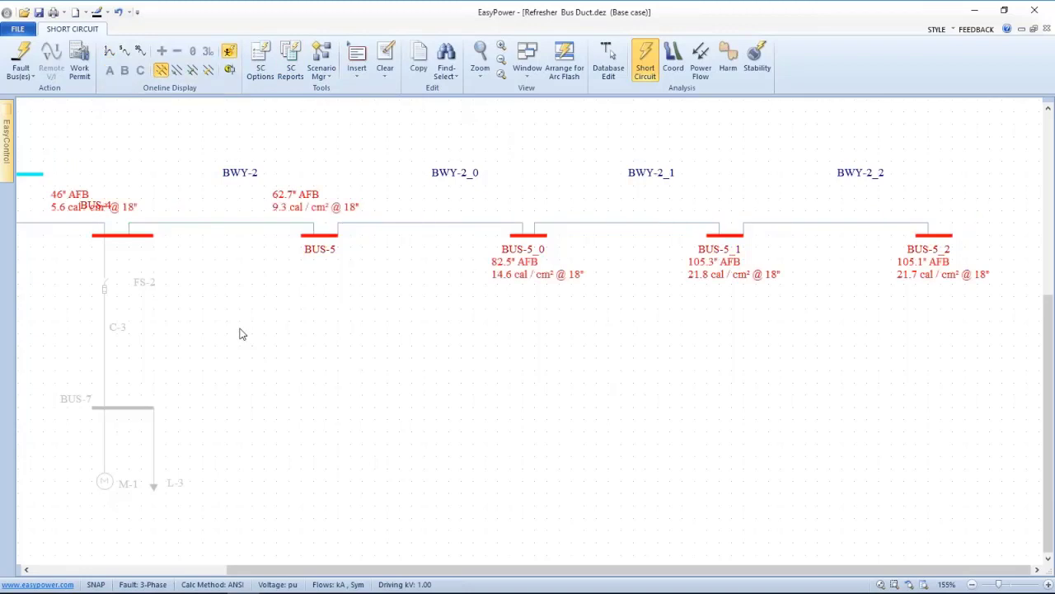
left_click_drag(90, 208, 200, 317)
left_click_drag(440, 269, 429, 334)
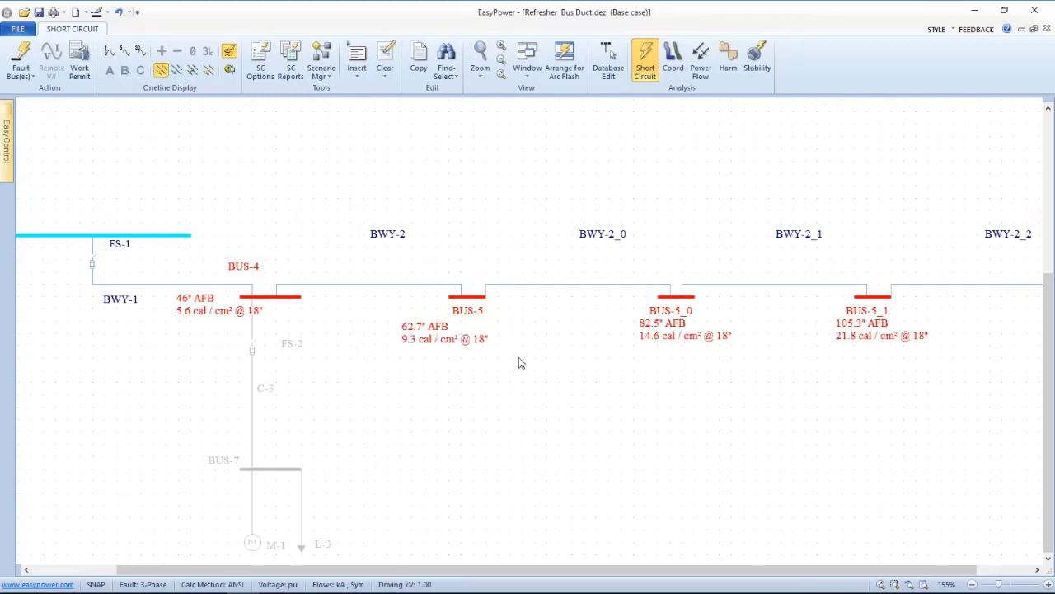
scroll(797, 375, "right", 5)
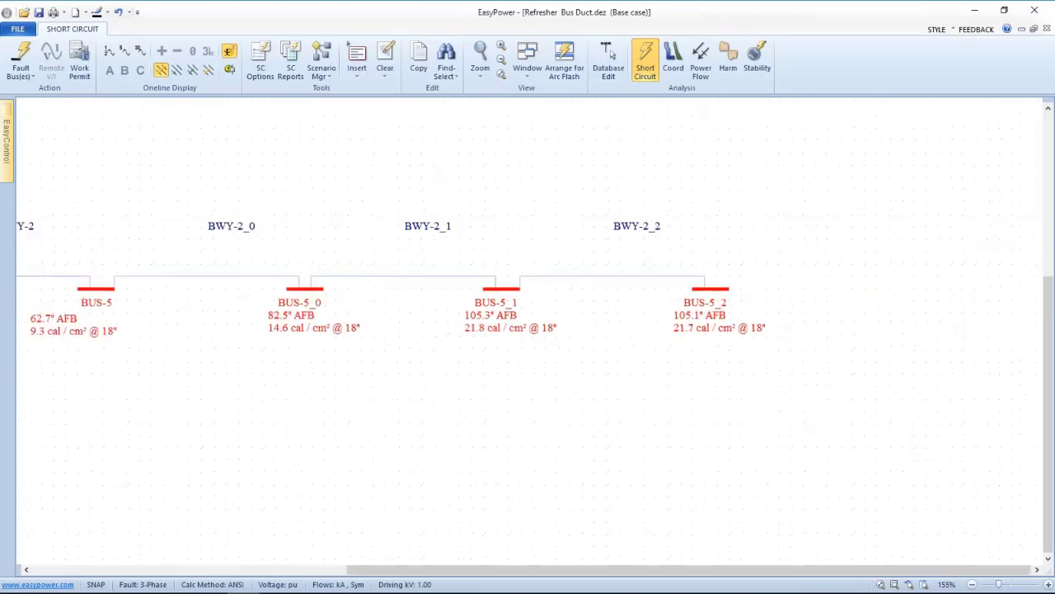
left_click_drag(699, 308, 765, 318)
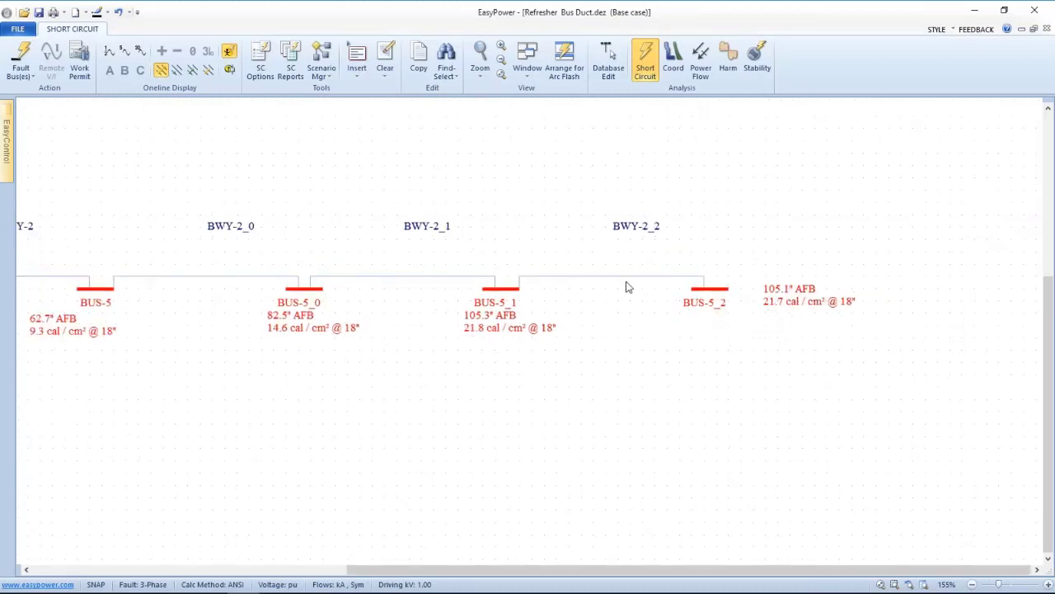
Step: Bring up the Arc Flash Hazard Report with the one-line and fault only BUS-5_2 to examine its upstream trip device and incident energy
left_click(528, 66)
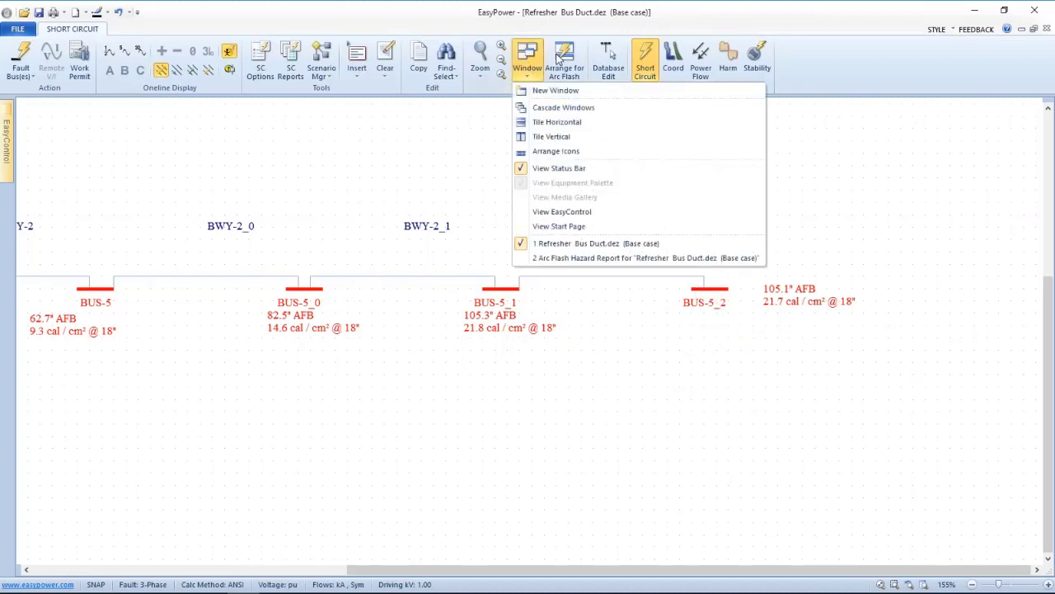
left_click(545, 257)
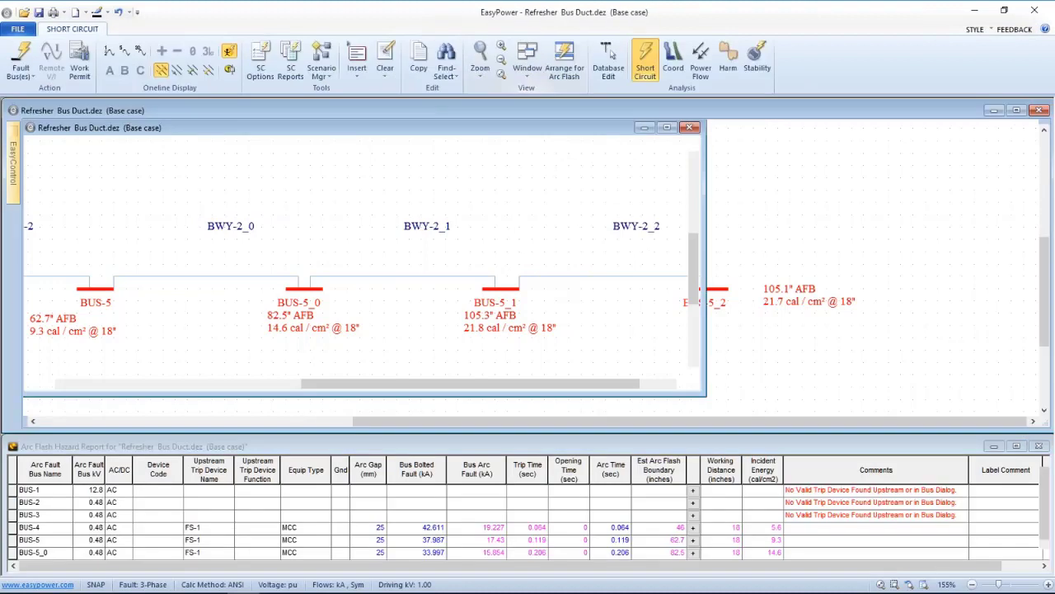
left_click(699, 321)
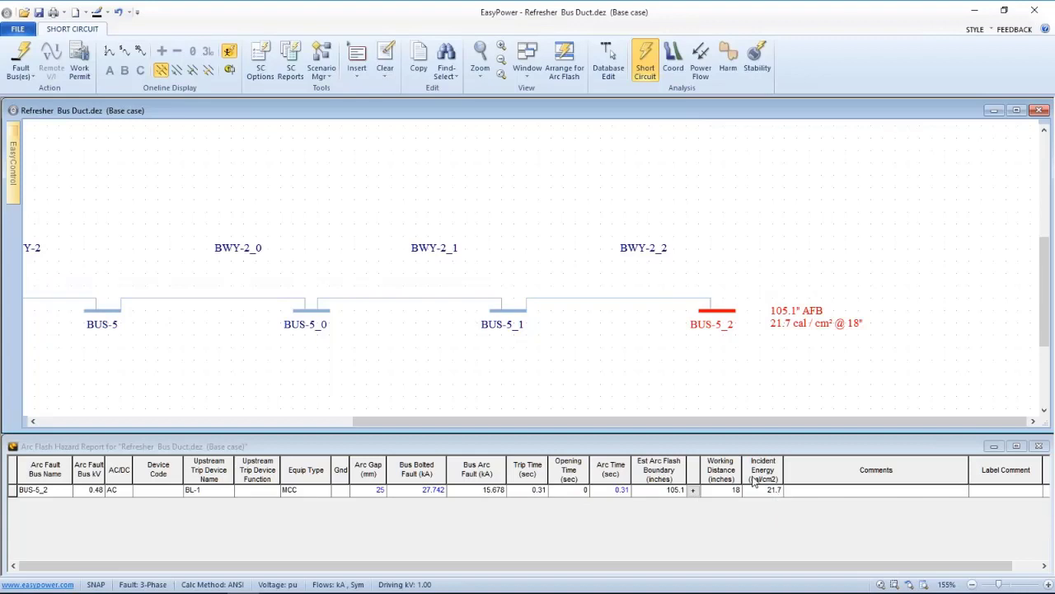
left_click_drag(531, 312, 620, 265)
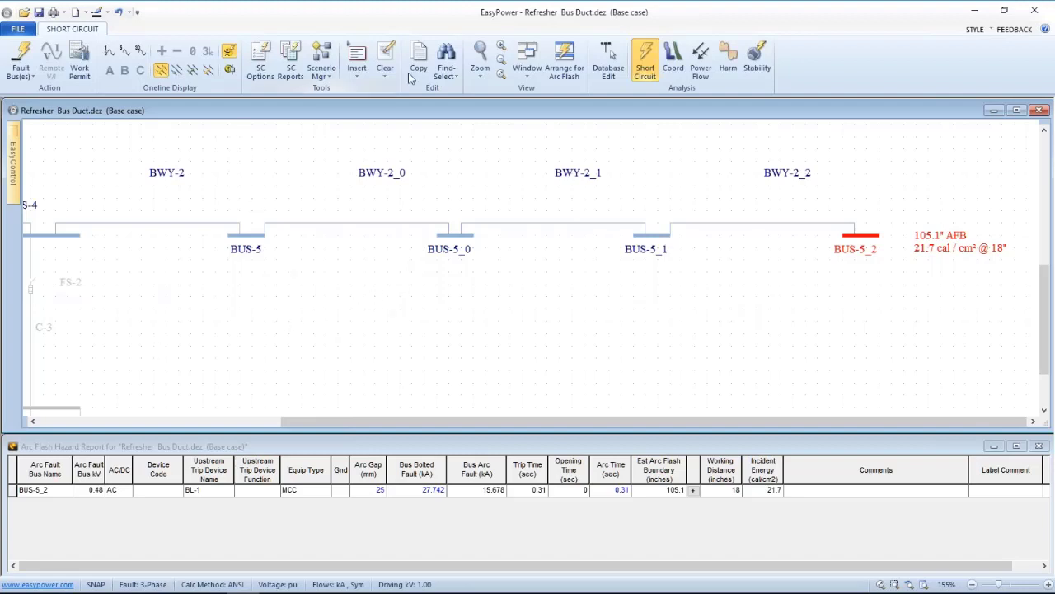
Step: Return to database editing and activate the branch below BUS-4, including FS-2, C-3, BUS-7, M-1 and L-3
left_click(607, 52)
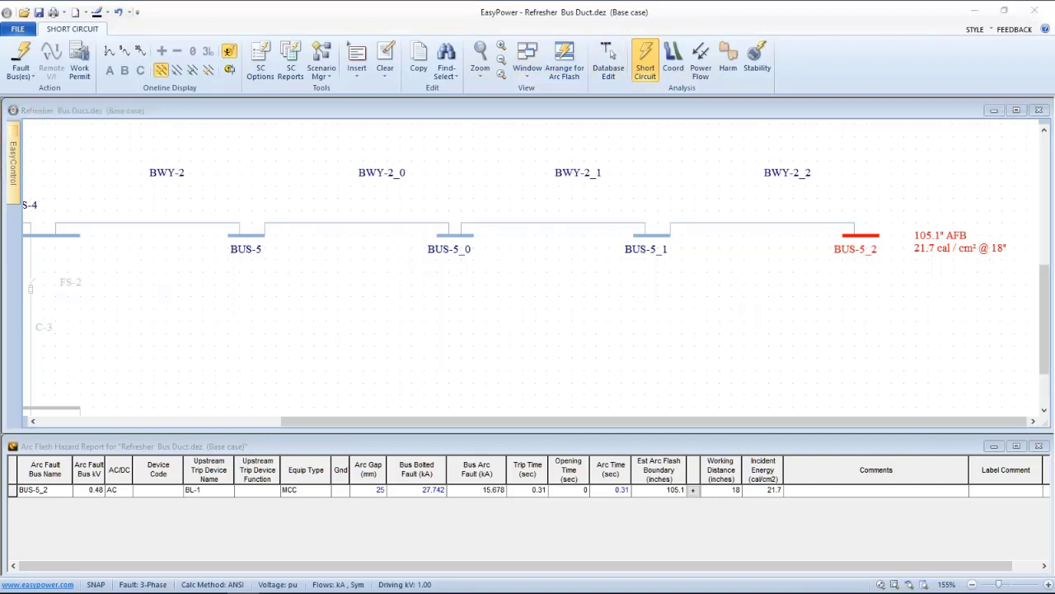
left_click(462, 338)
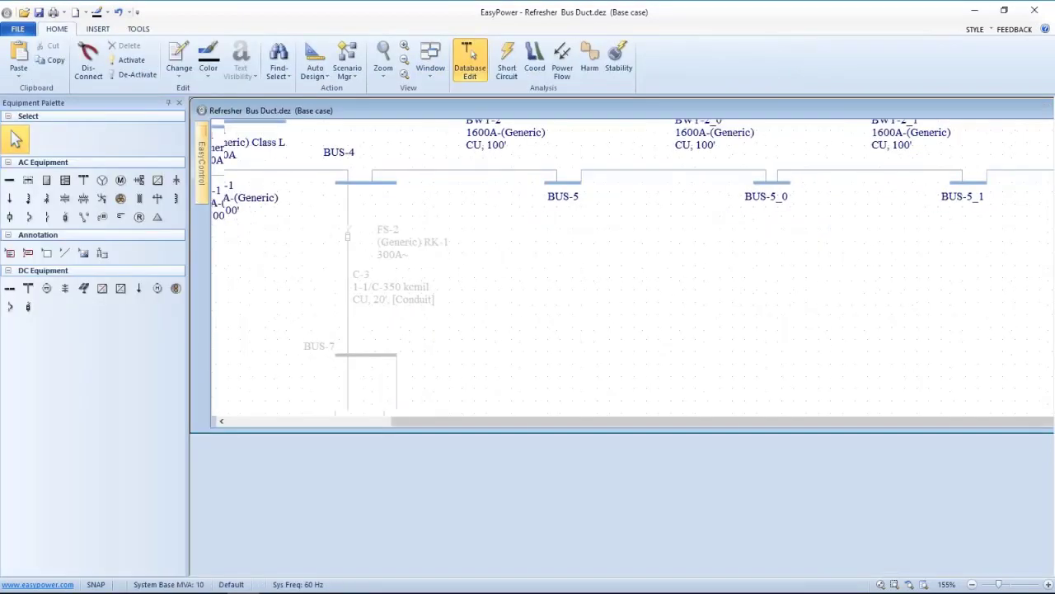
scroll(450, 316, "down", 2)
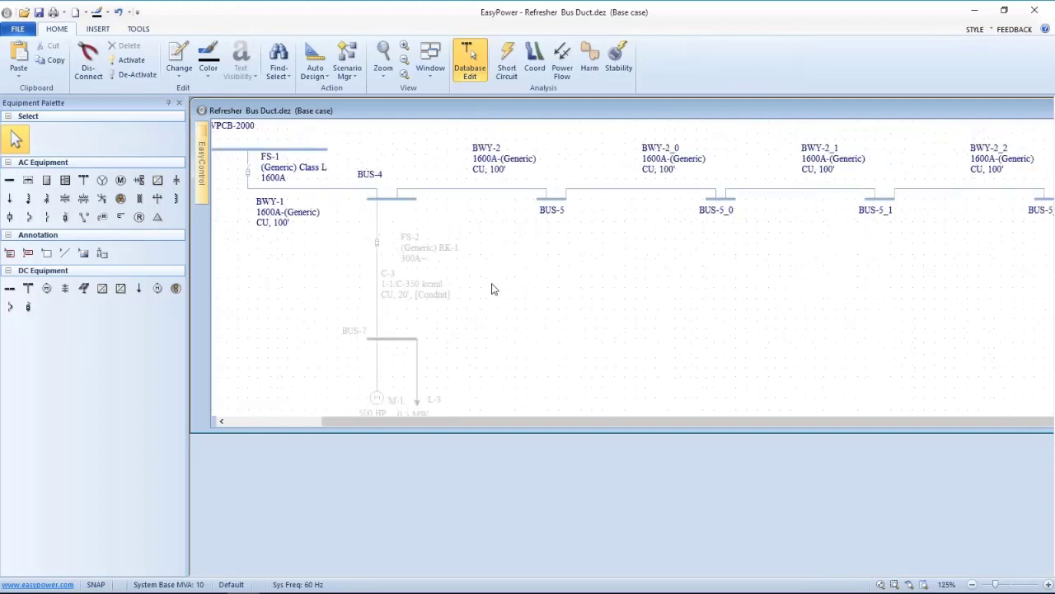
left_click_drag(442, 391, 336, 224)
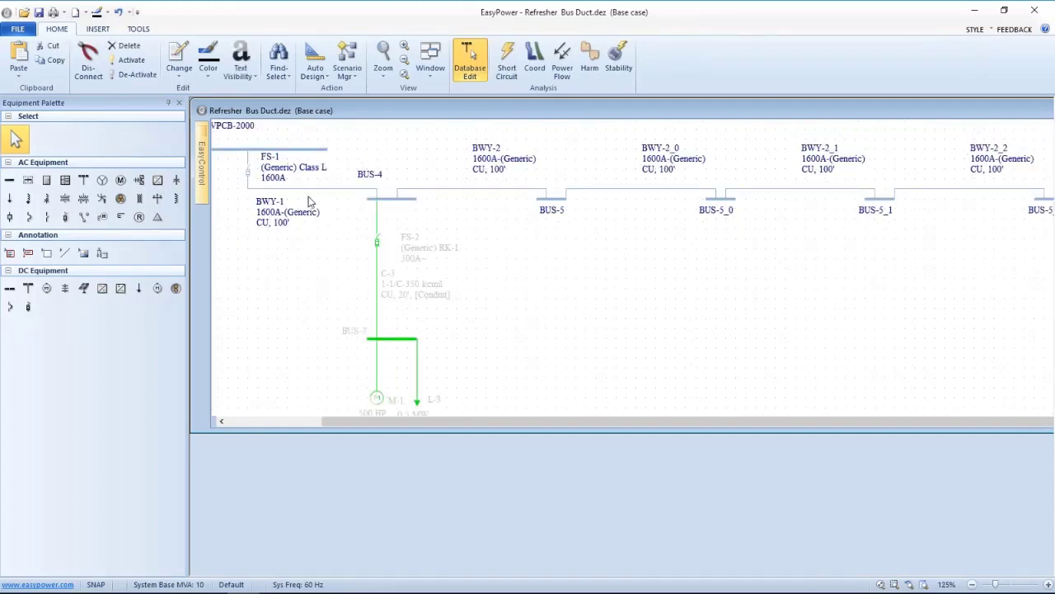
left_click(128, 60)
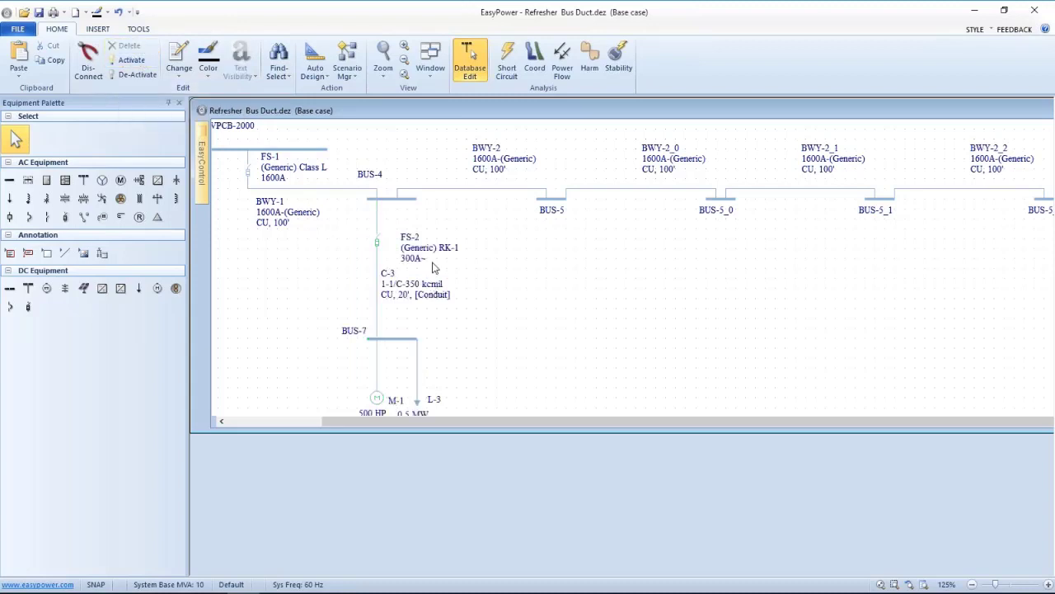
Step: Switch to short circuit analysis, fault BUS-7, and arrange the Arc Flash Hazard Report below the one-line
scroll(497, 335, "down", 1)
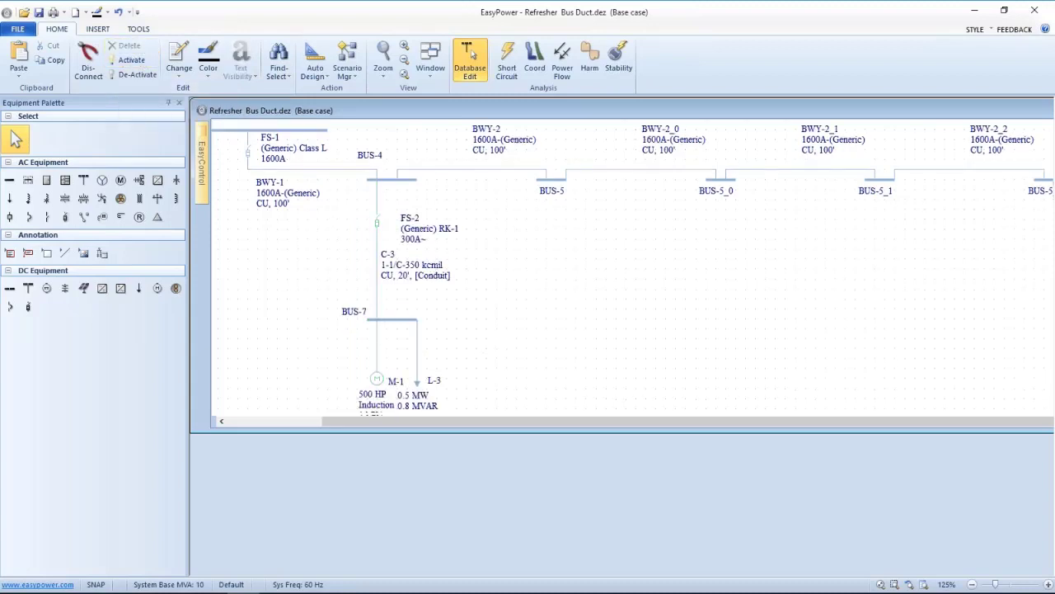
scroll(393, 310, "down", 1)
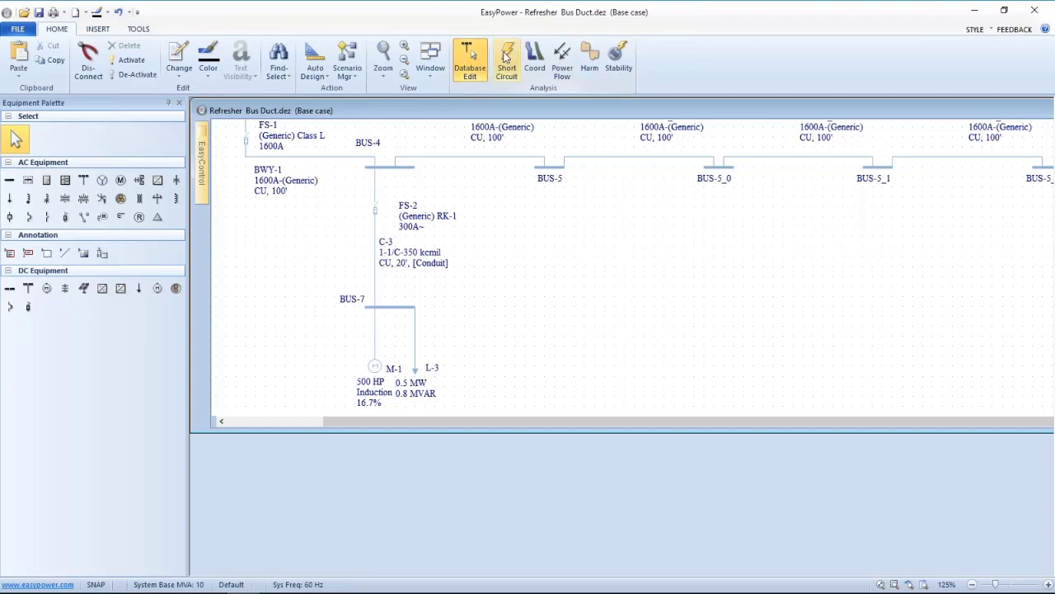
left_click(506, 57)
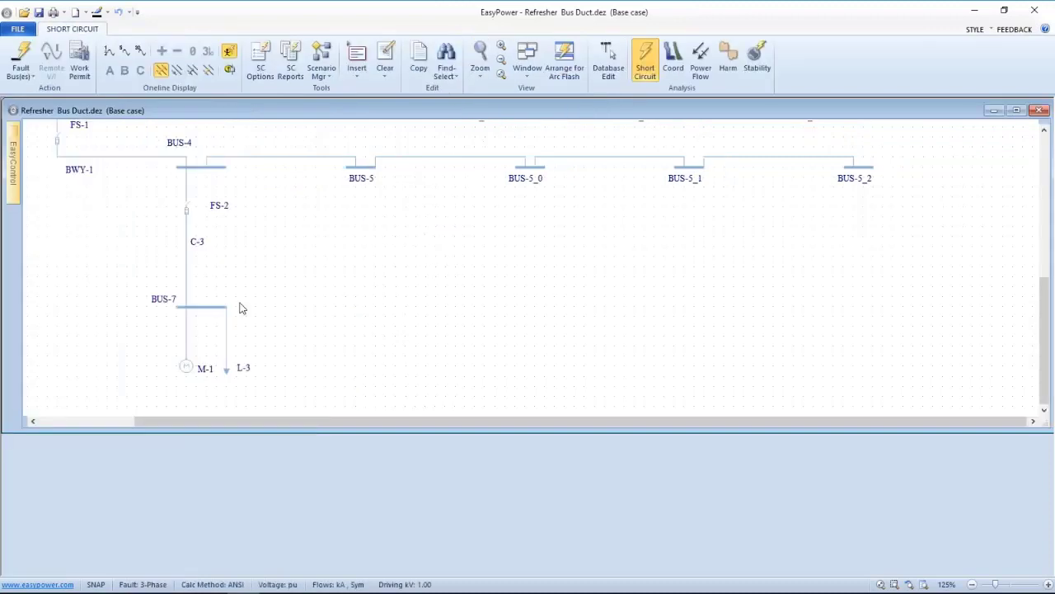
left_click(206, 310)
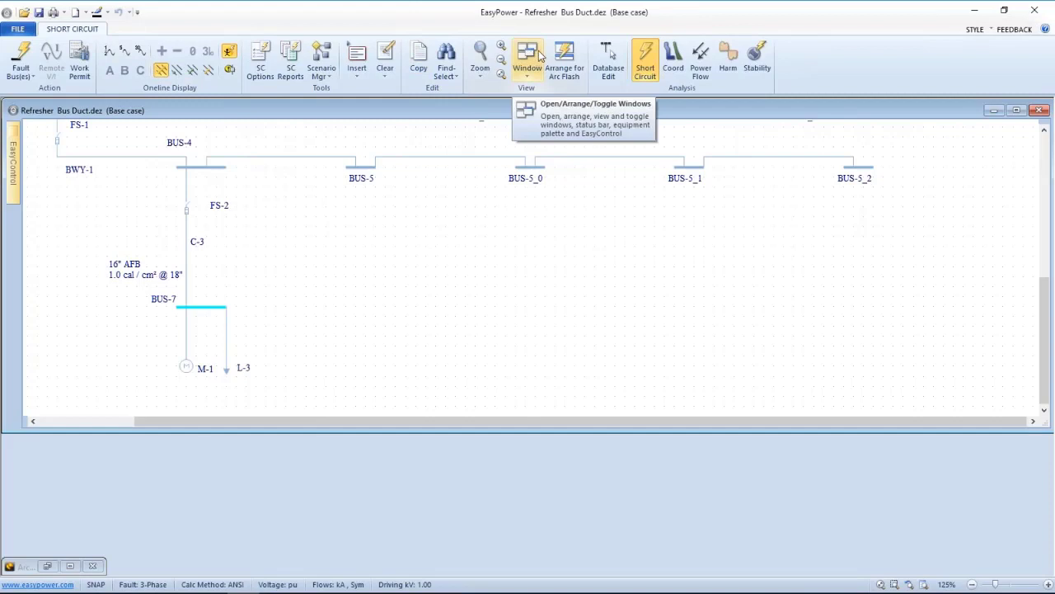
left_click(564, 60)
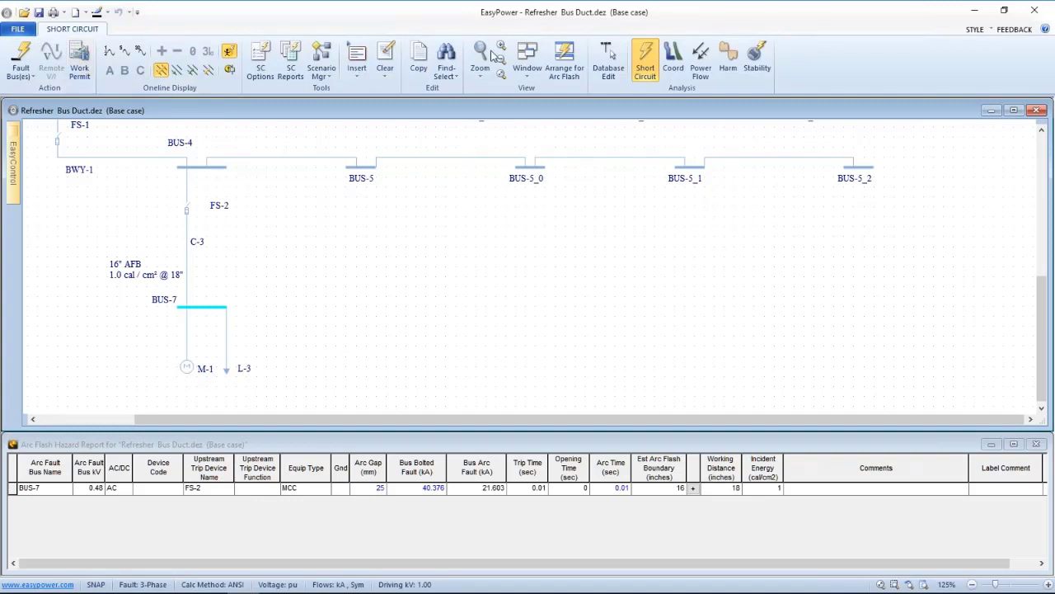
Step: Go back to database editing, saving the temporary changes, and insert the "Bus duct load" subsystem directly beneath BUS-5_2
left_click(602, 65)
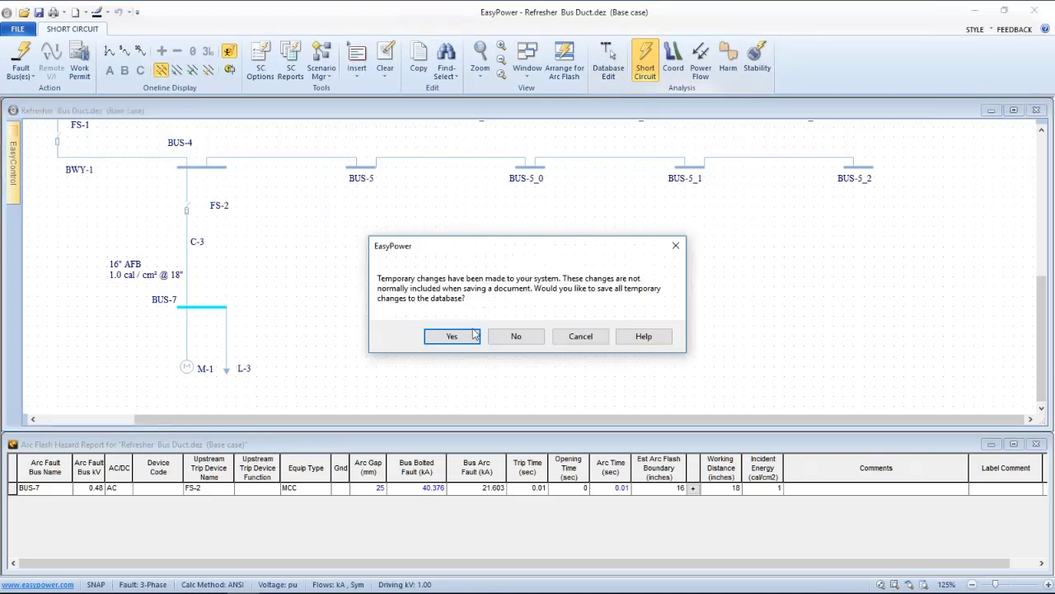
left_click(454, 337)
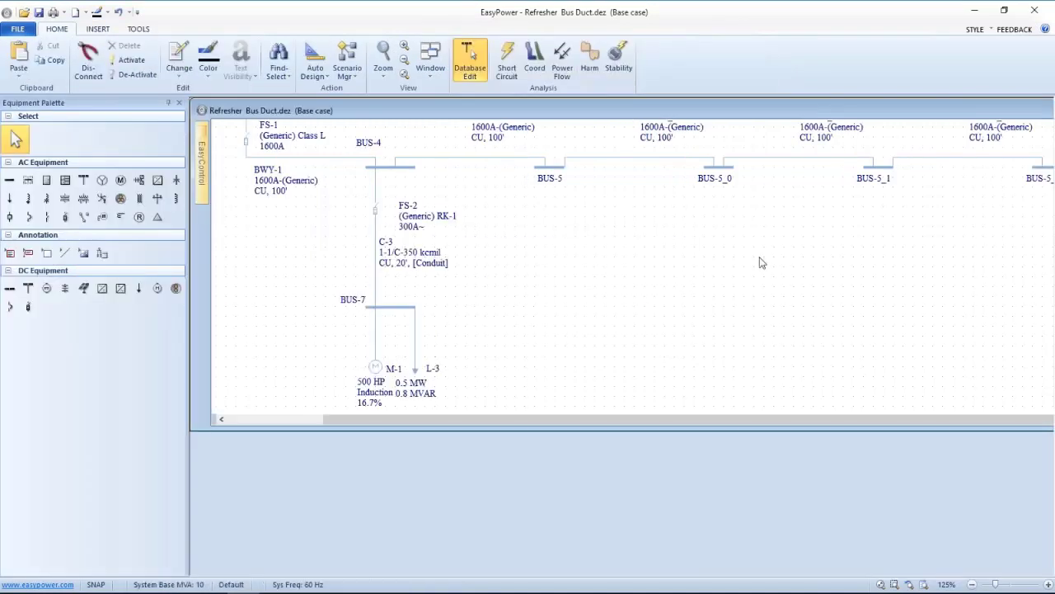
left_click_drag(749, 263, 440, 282)
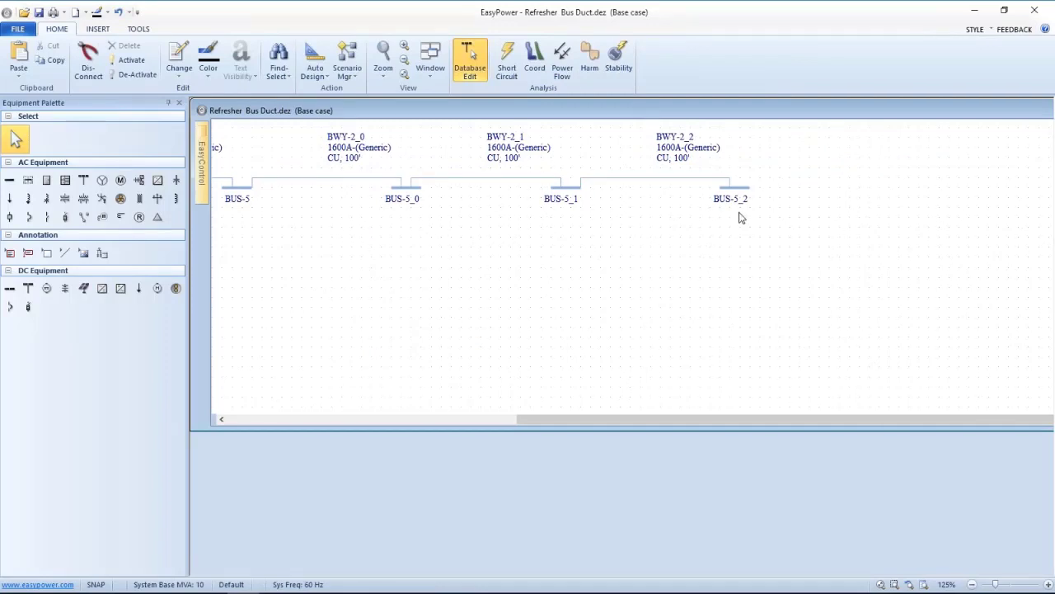
left_click(99, 29)
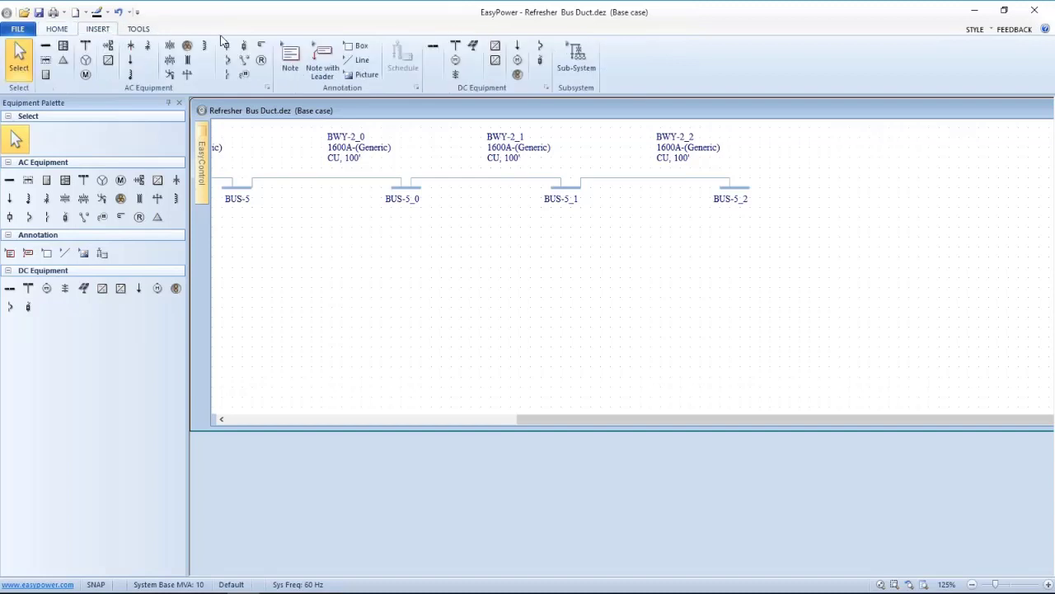
left_click(574, 62)
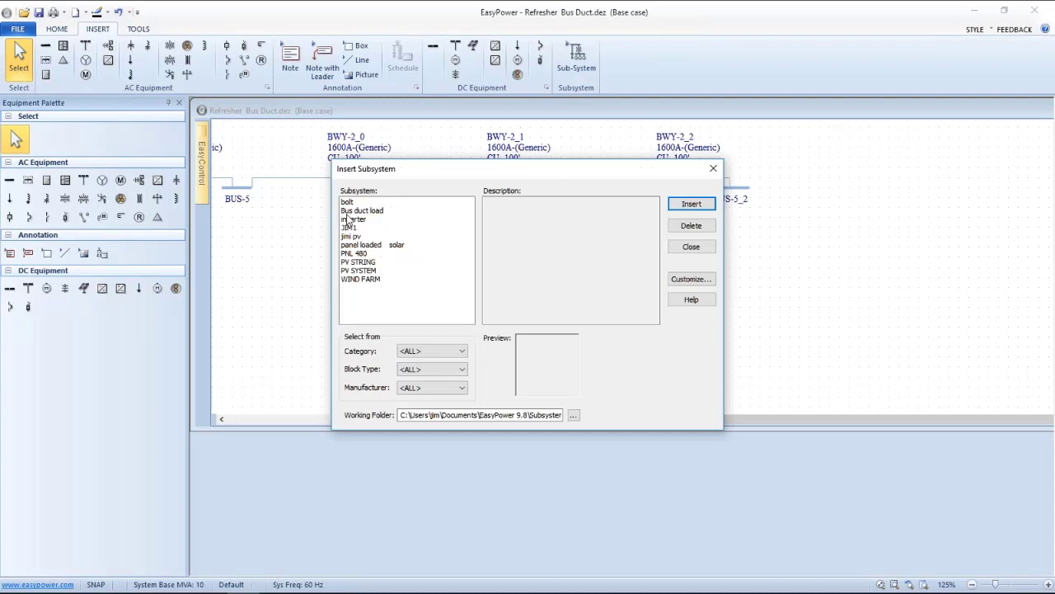
left_click(350, 211)
left_click(691, 206)
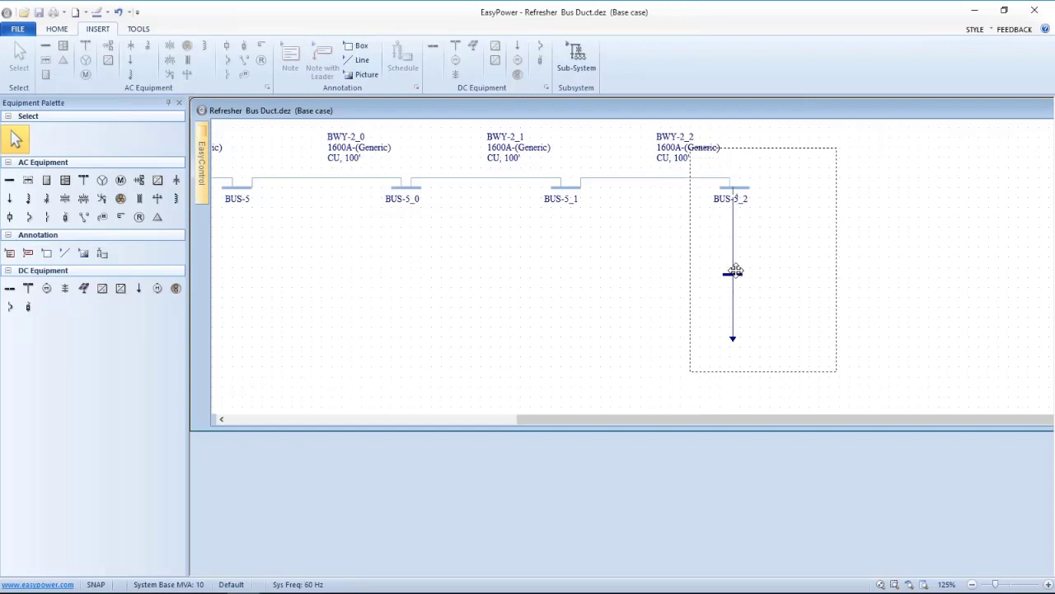
left_click(743, 269)
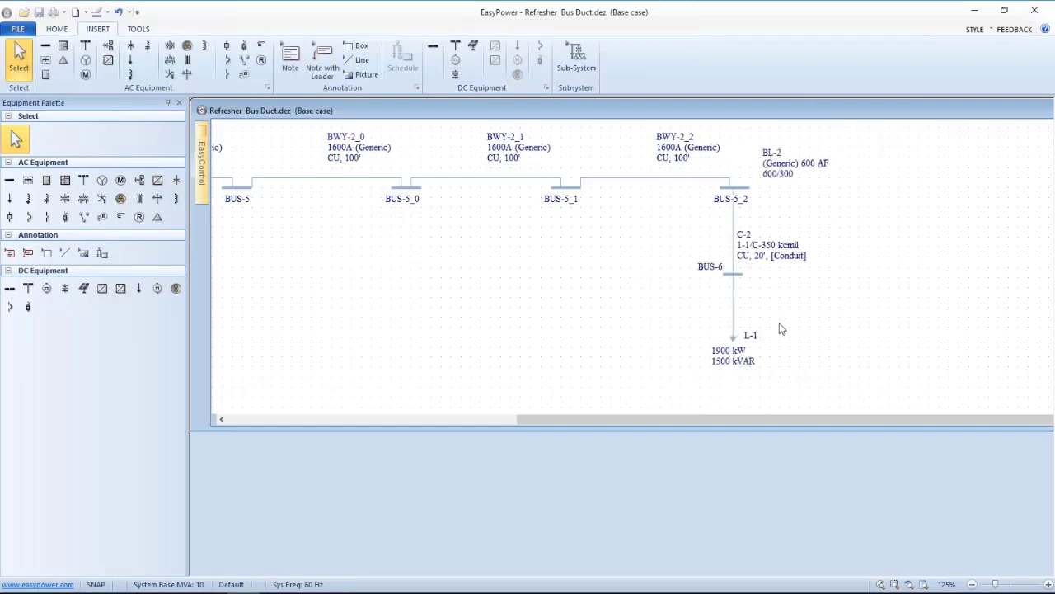
Step: Examine the new load branch at BUS-5_2 and the fused FS-2 branch with motor M-1 and load L-3 at BUS-4
scroll(786, 320, "up", 1)
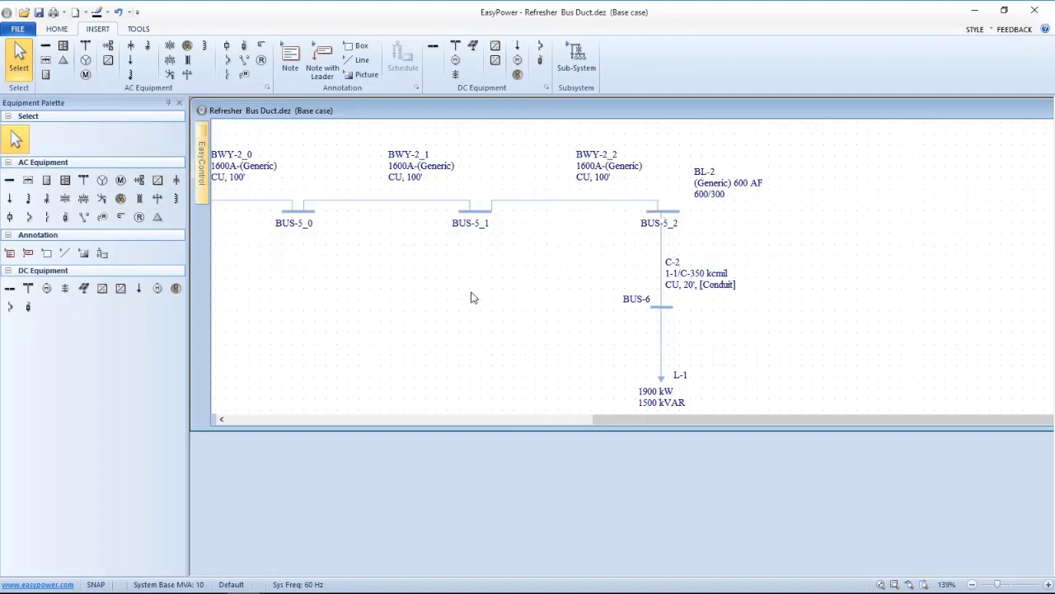
left_click_drag(471, 298, 697, 263)
left_click_drag(351, 317, 584, 315)
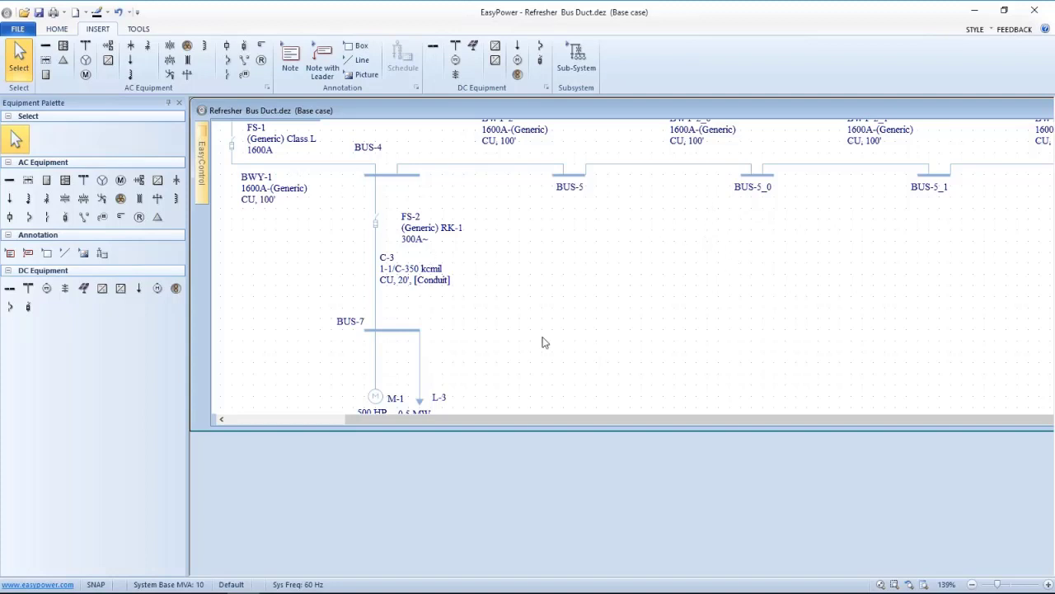
scroll(544, 342, "down", 3)
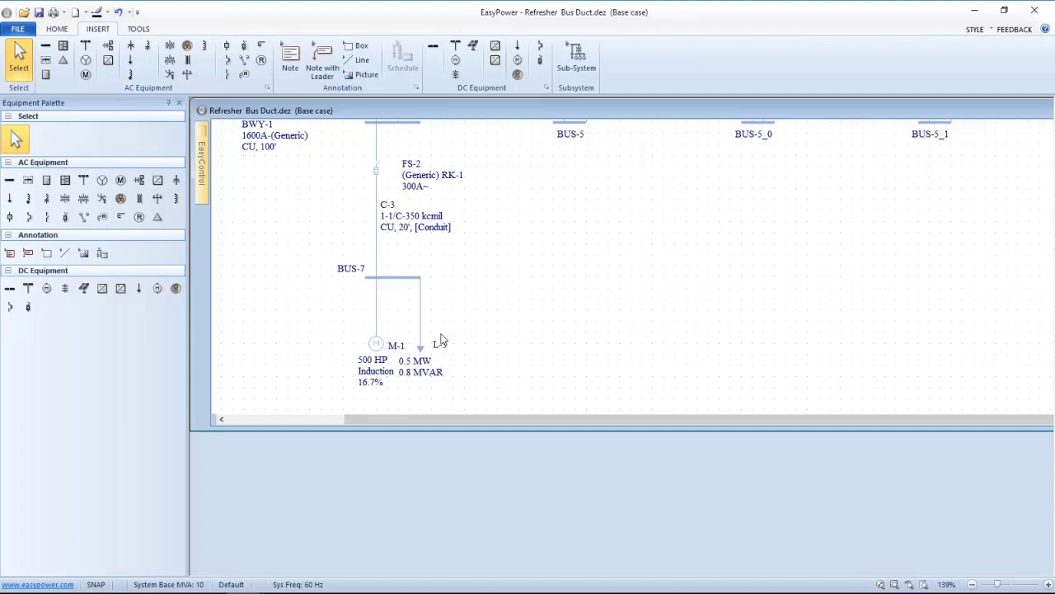
left_click_drag(381, 208, 380, 207)
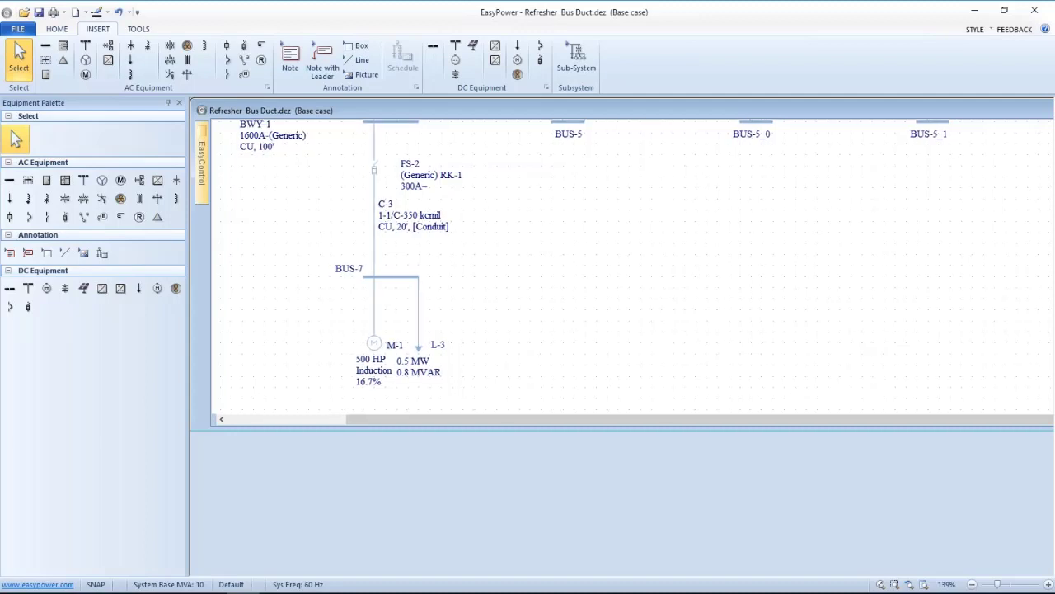
scroll(308, 230, "up", 3)
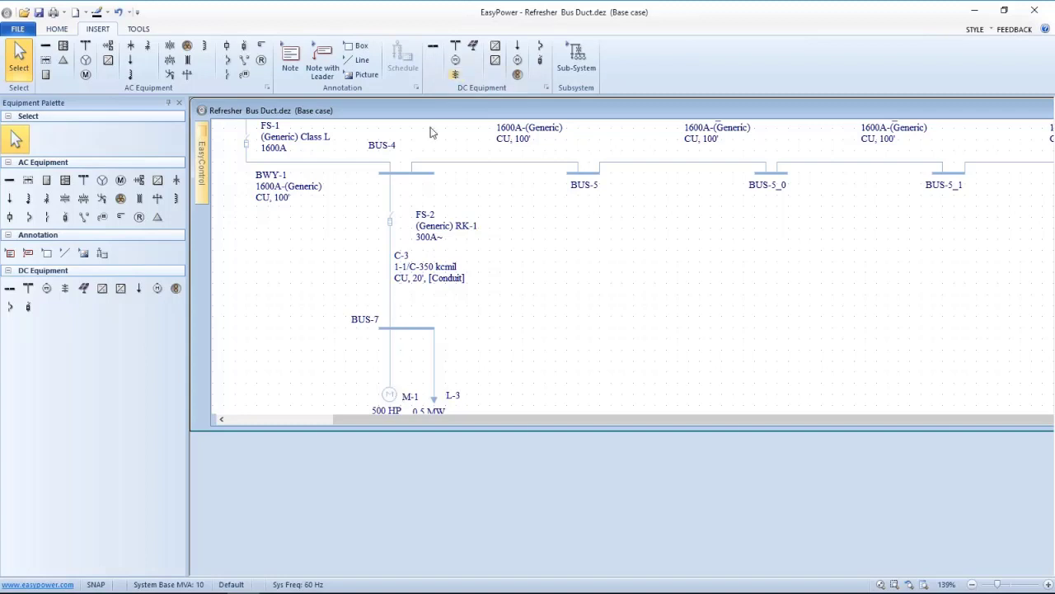
Step: Switch the one-line from database editing to short circuit analysis
left_click(58, 29)
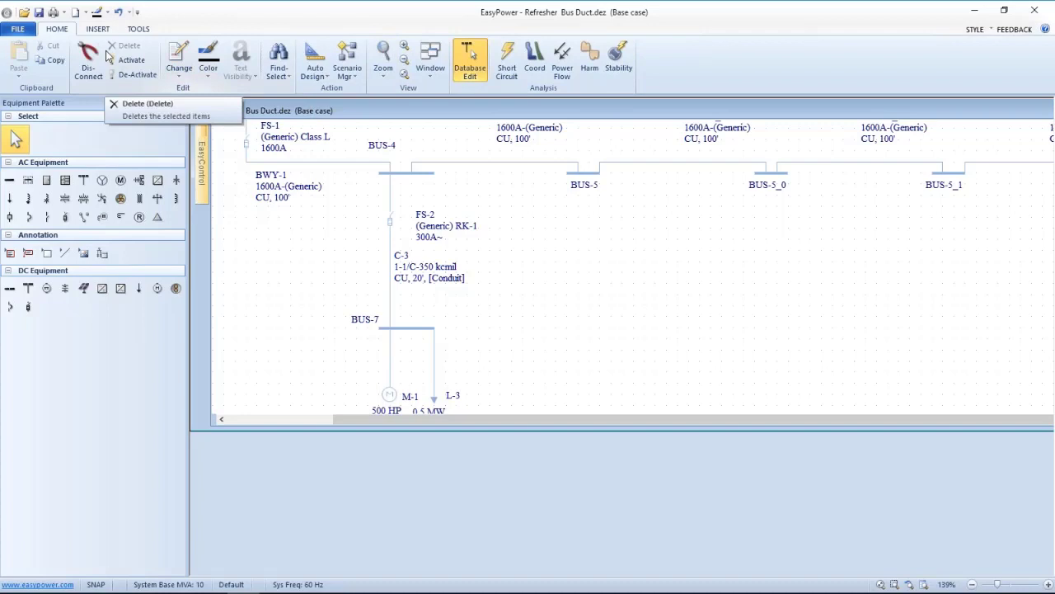
left_click(534, 60)
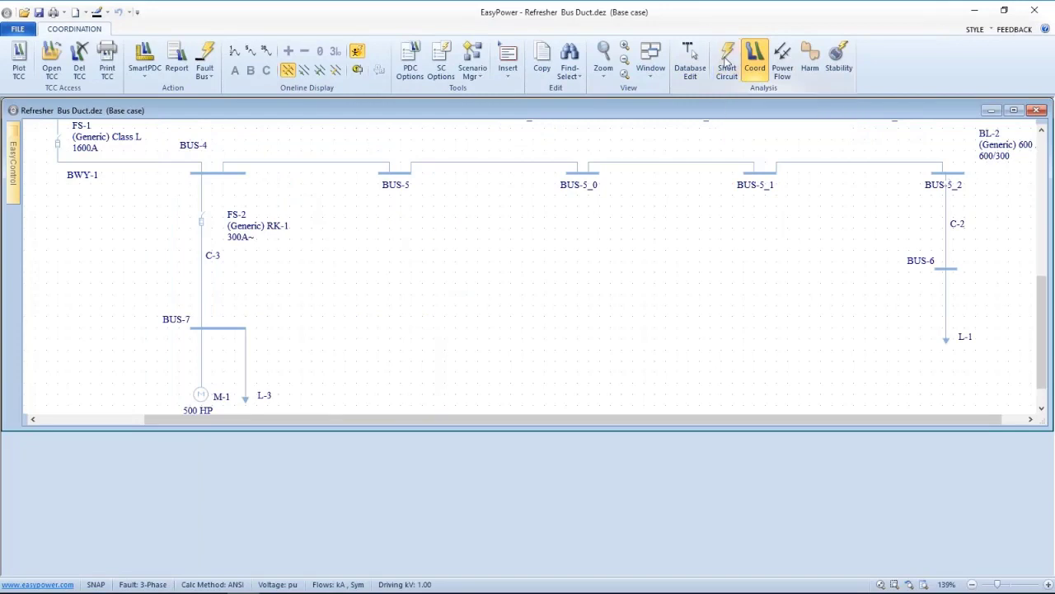
left_click(727, 62)
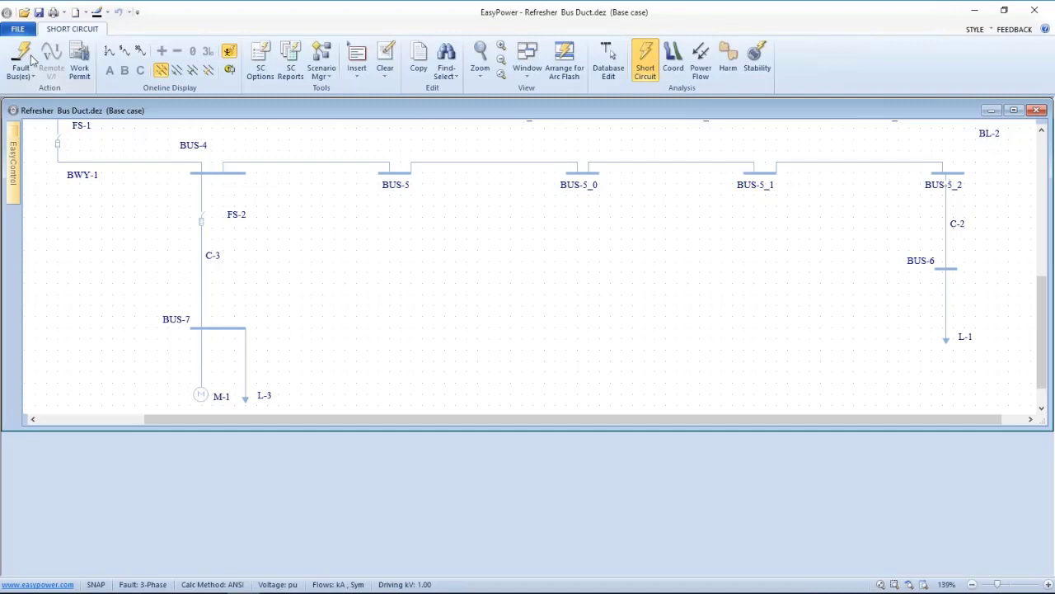
left_click(608, 62)
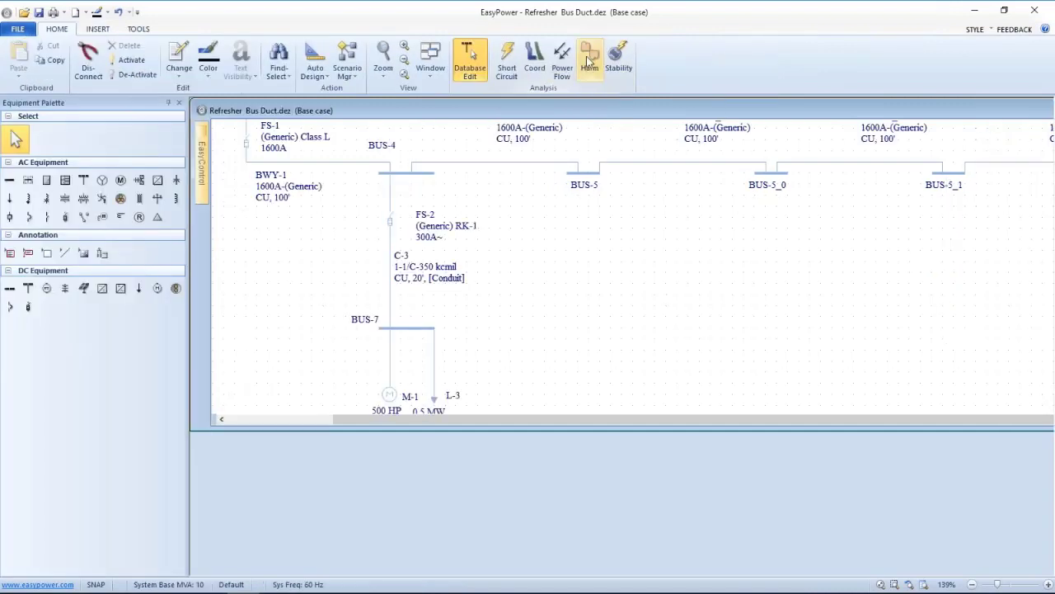
left_click(511, 60)
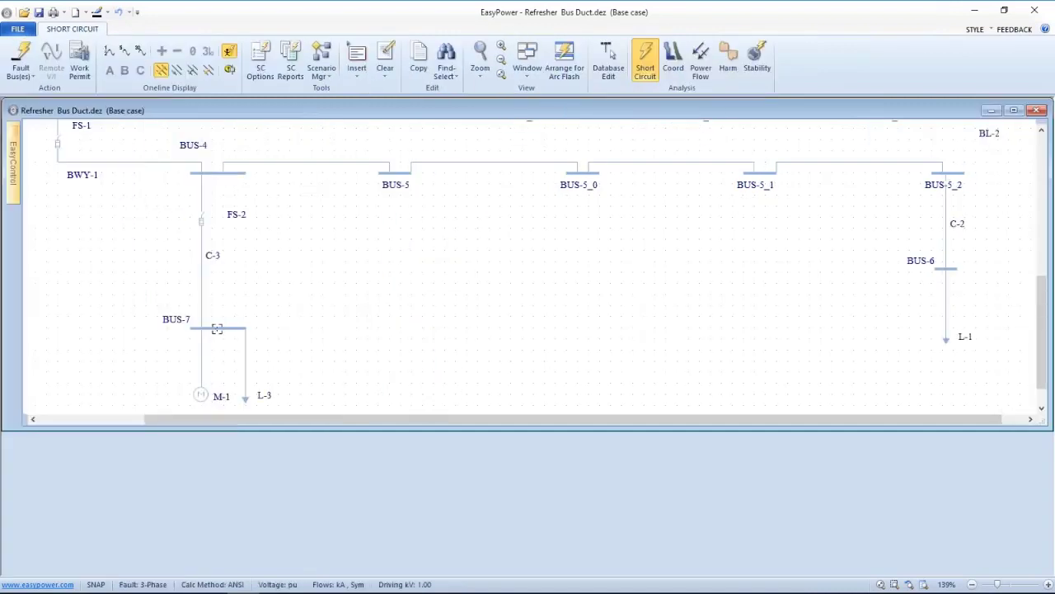
left_click(245, 273)
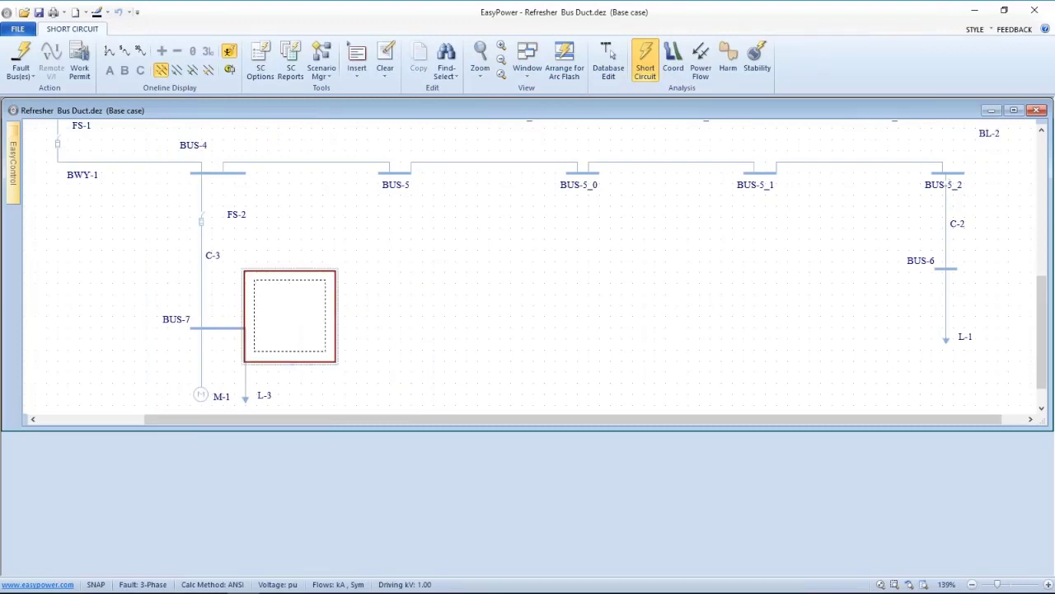
left_click(246, 274)
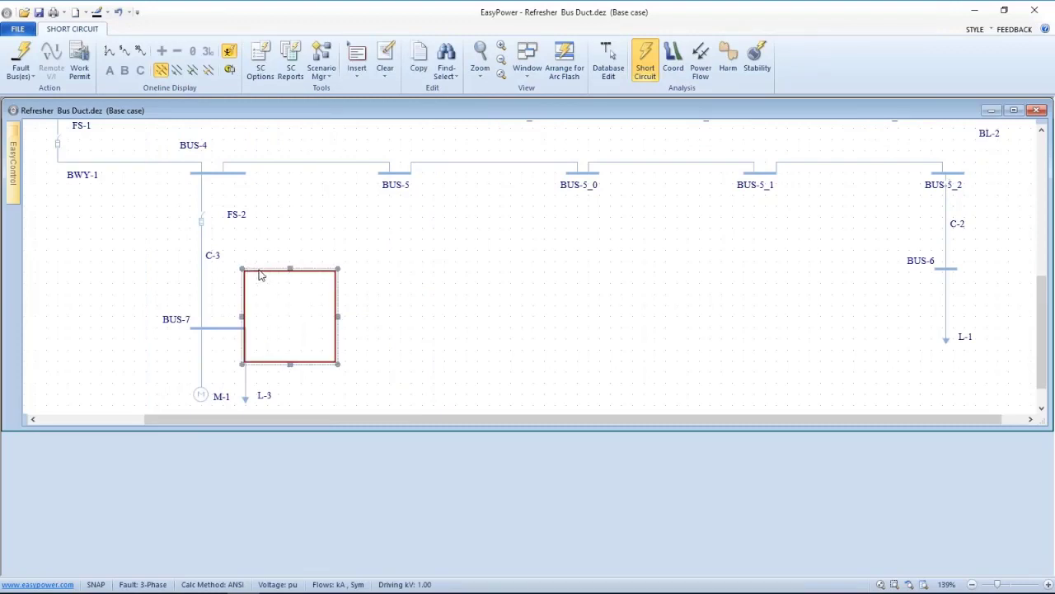
key("Delete")
left_click(447, 330)
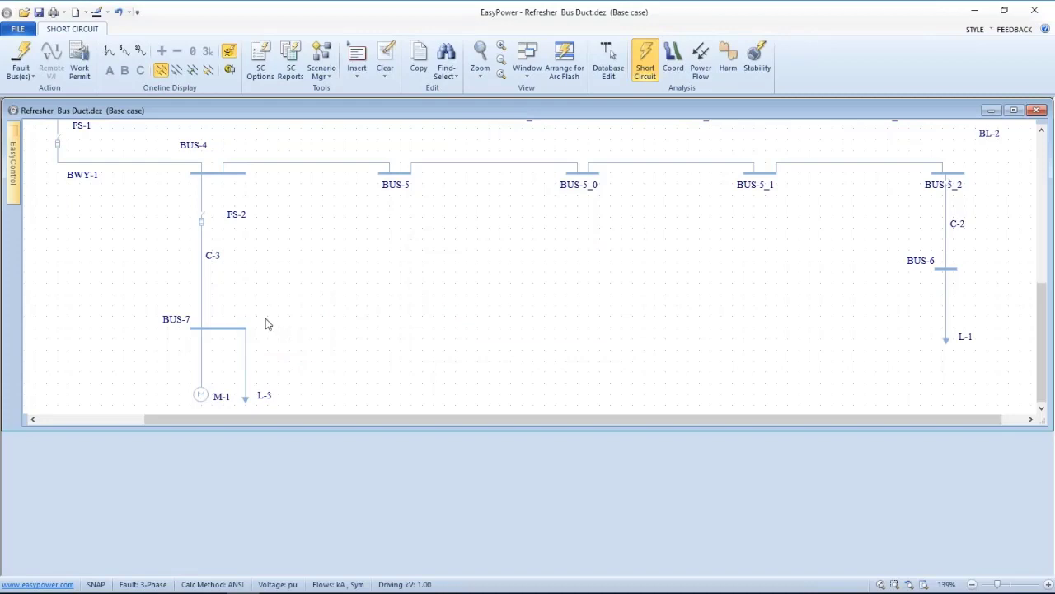
Step: Fault BUS-7 and display the phase A short circuit currents on the one-line
left_click(216, 328)
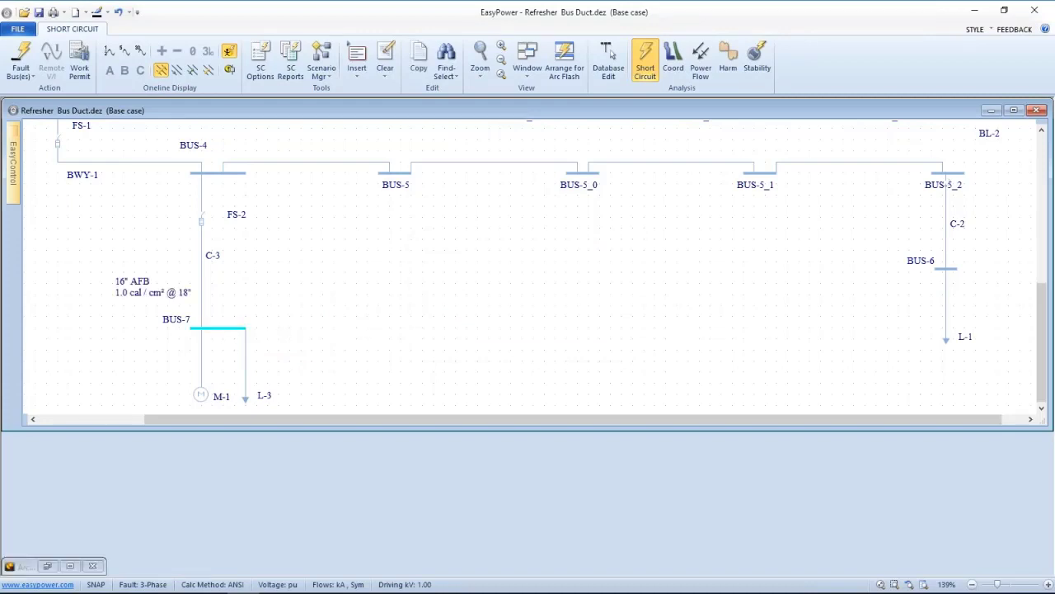
left_click(110, 52)
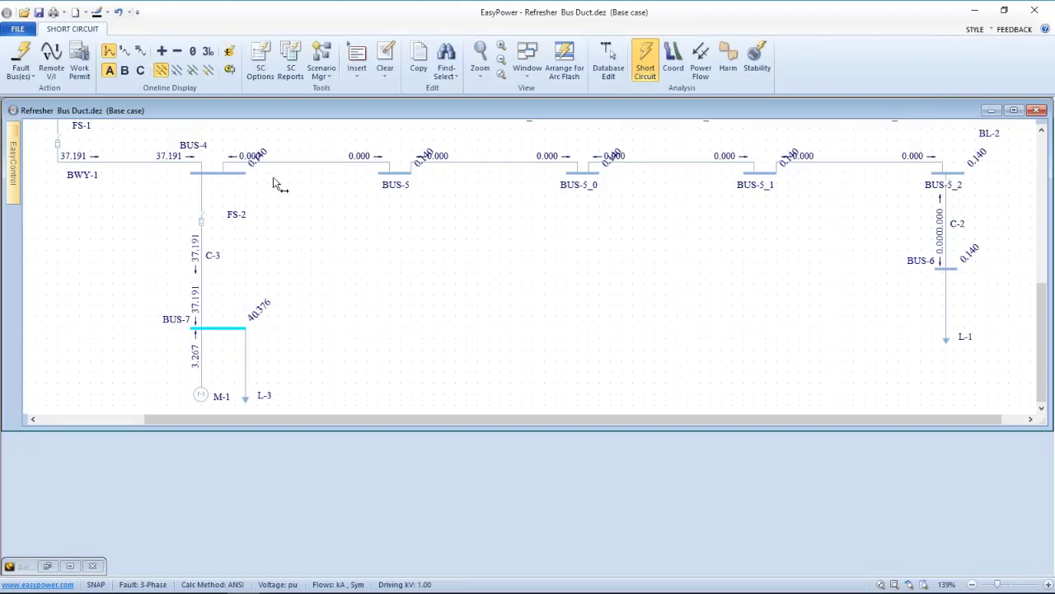
Step: Lengthen the BUS-4 bar and move fused switch FS-2 up directly beneath it
left_click_drag(274, 183, 269, 185)
left_click_drag(202, 219, 204, 188)
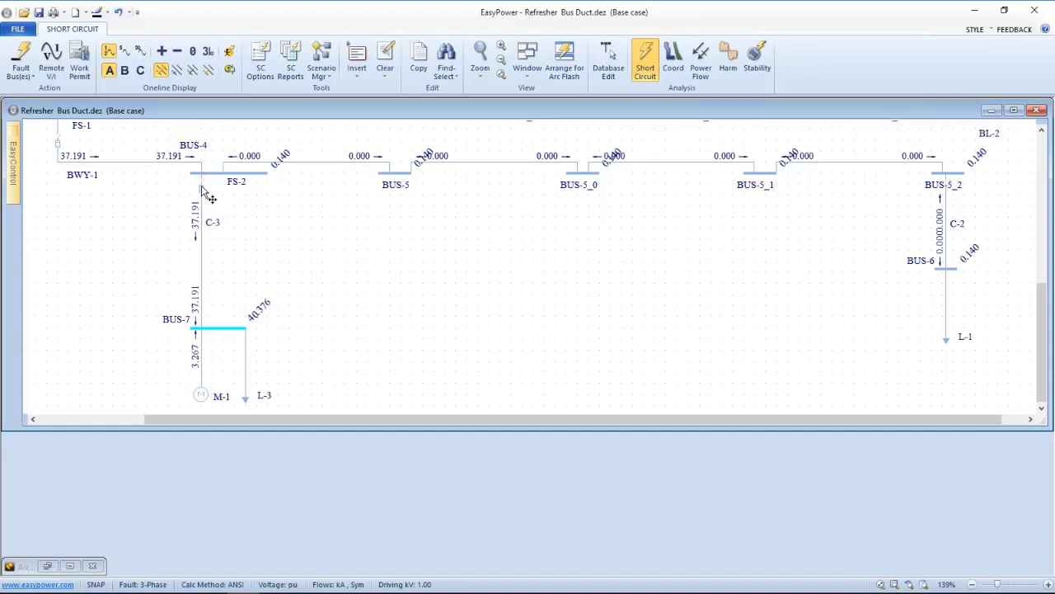
mouse_move(203, 191)
Step: Fault BUS-7 for arc flash, arrange the Arc Flash Hazard Report below the one-line, and fault all buses
left_click(208, 331)
left_click(564, 57)
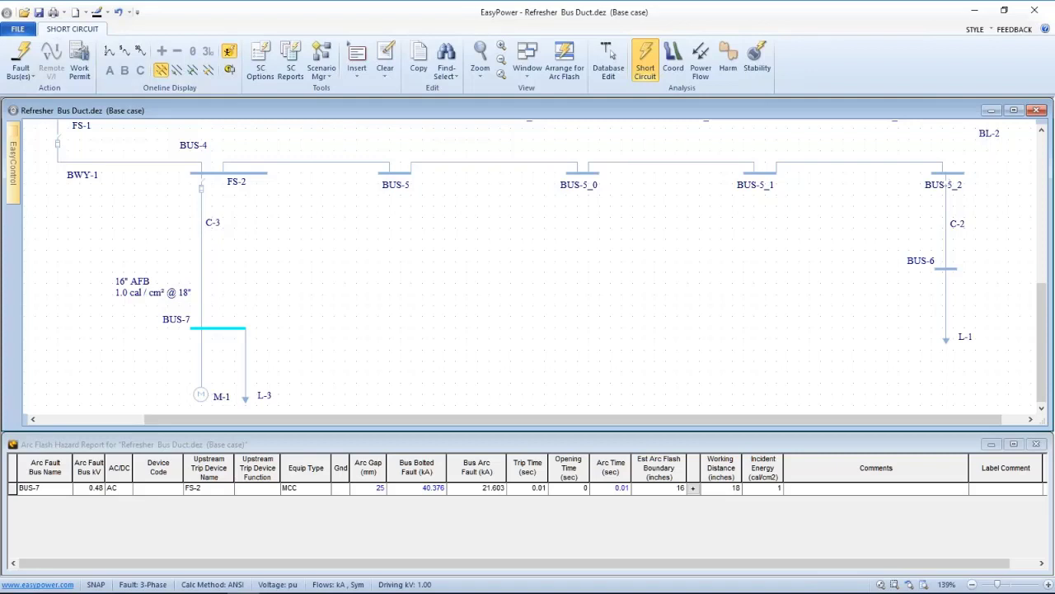
left_click(22, 58)
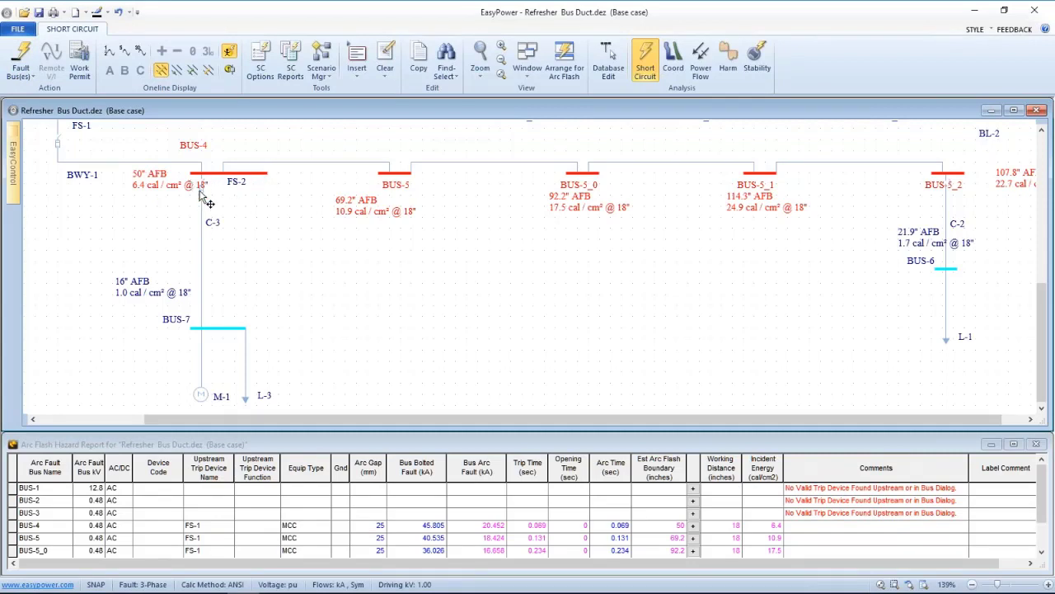
Step: Move FS-2 down slightly from BUS-4 and return to database editing, saving the temporary changes
left_click_drag(199, 192, 200, 212)
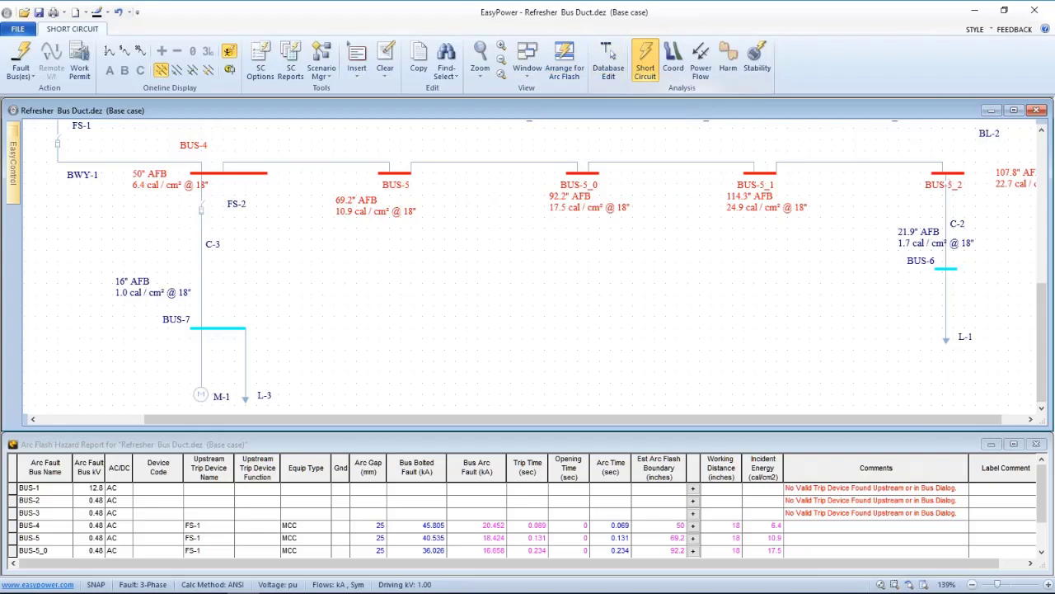
left_click(609, 65)
left_click(449, 331)
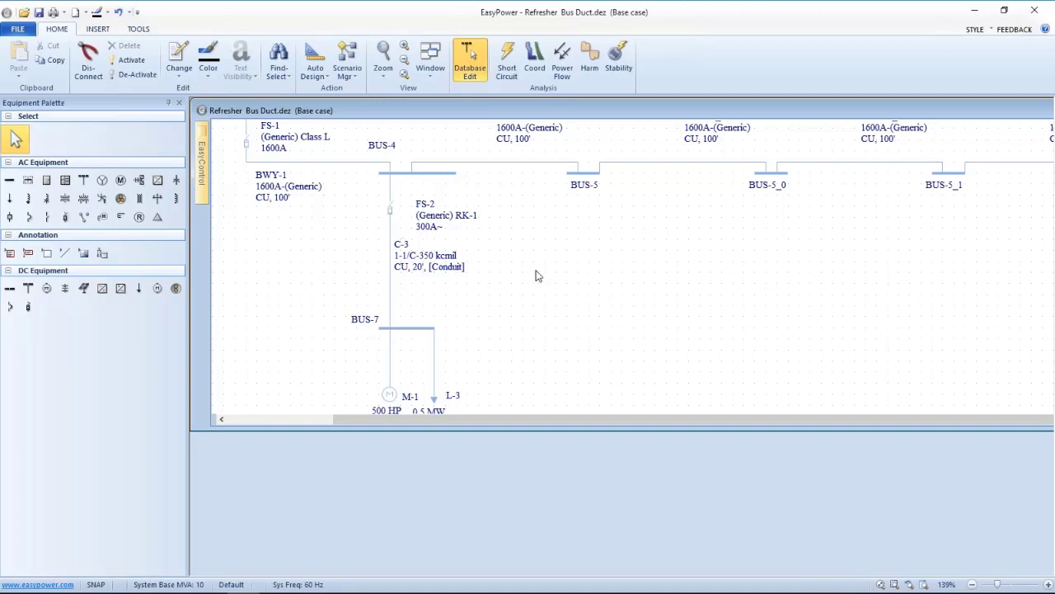
Step: Reposition breaker BL-2 between BUS-5_2 and cable C-2, keeping it on the vertical line above BUS-6
left_click_drag(537, 275, 371, 272)
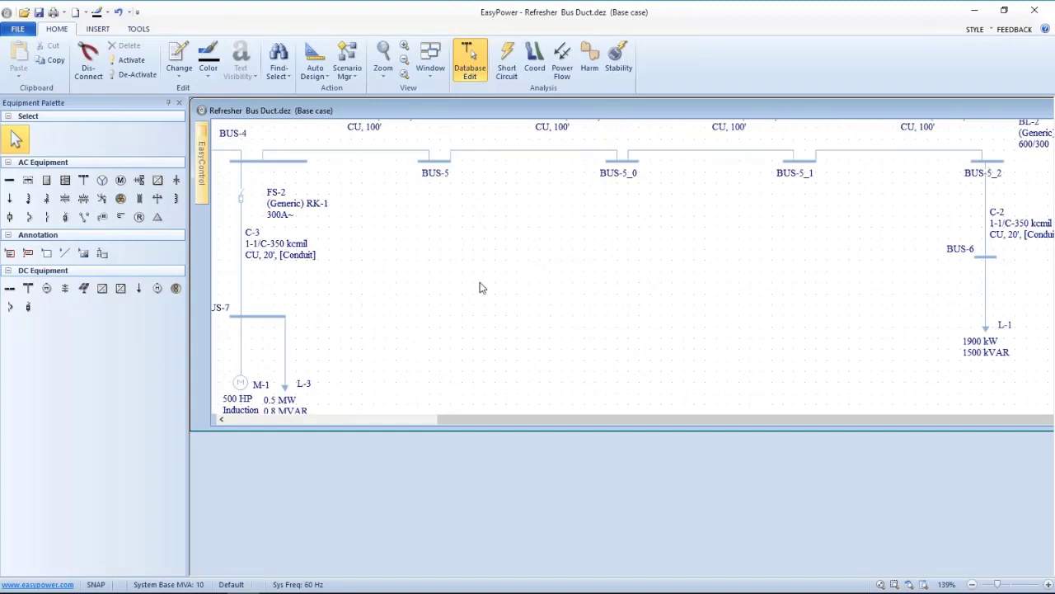
left_click_drag(845, 270, 428, 318)
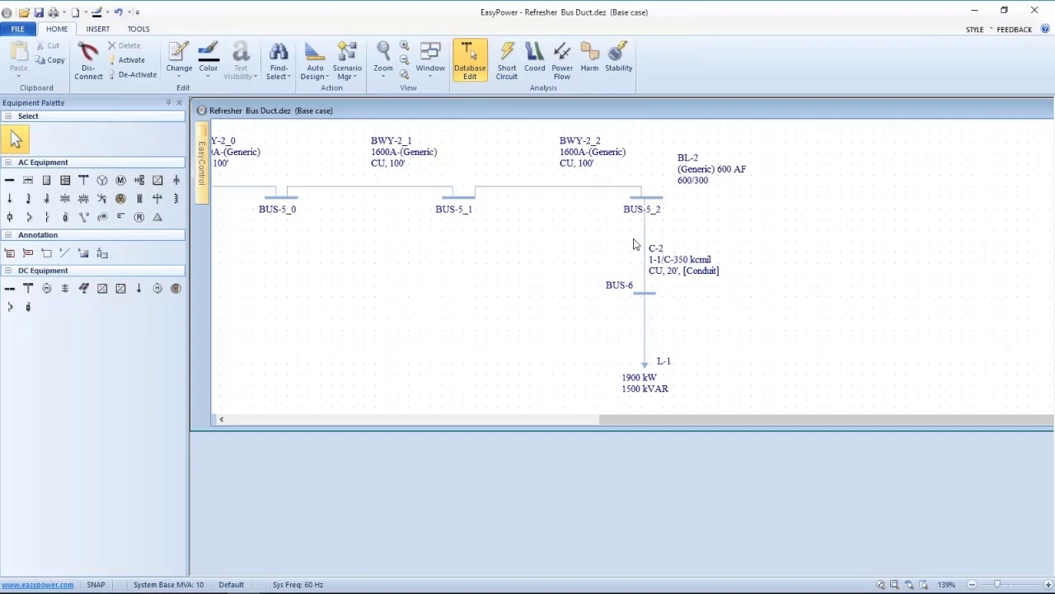
left_click_drag(644, 211, 699, 225)
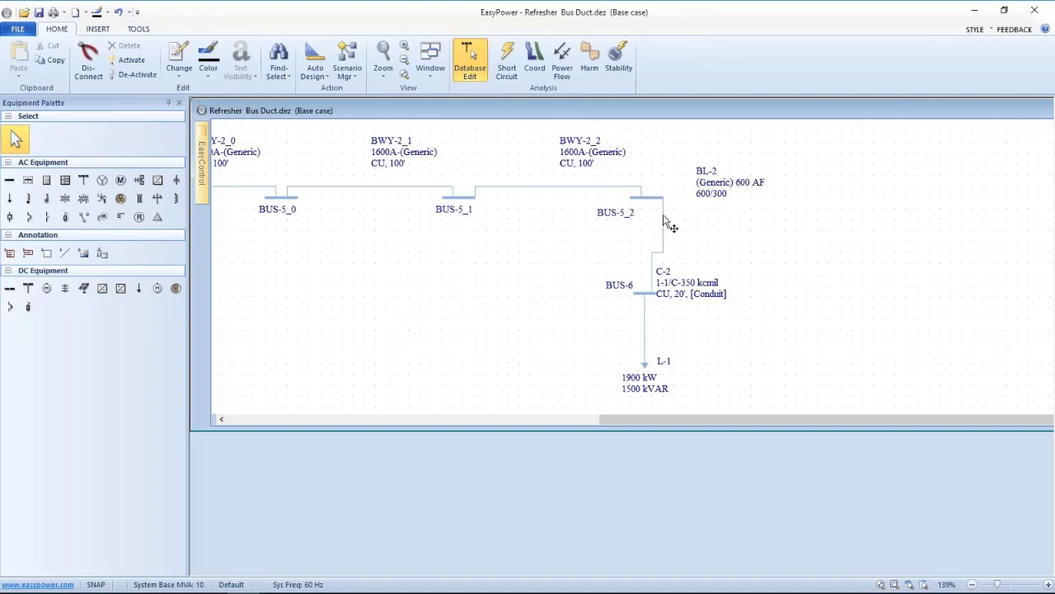
left_click_drag(662, 221, 650, 222)
Step: Switch to short circuit analysis, fault all buses, and review the arc flash results from BUS-5_2 back to BUS-4
left_click(506, 62)
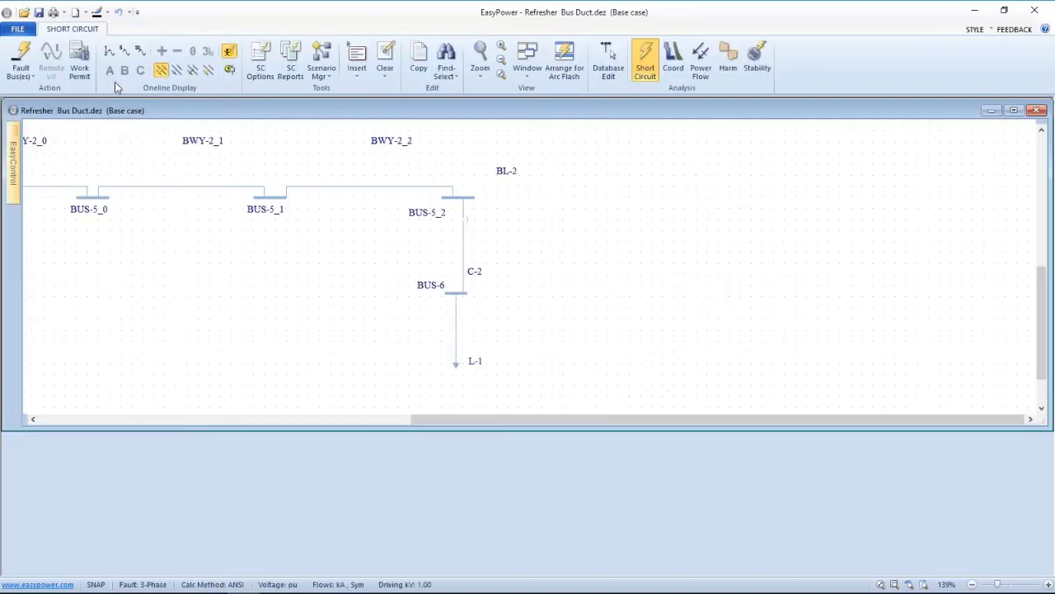
left_click(21, 56)
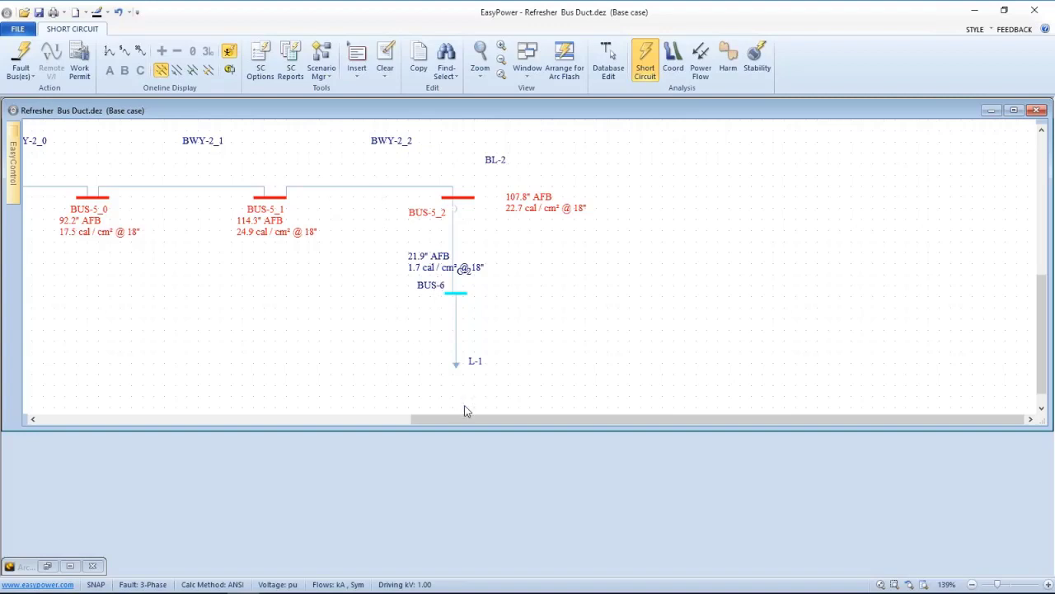
left_click_drag(464, 416, 307, 417)
scroll(301, 384, "left", 2)
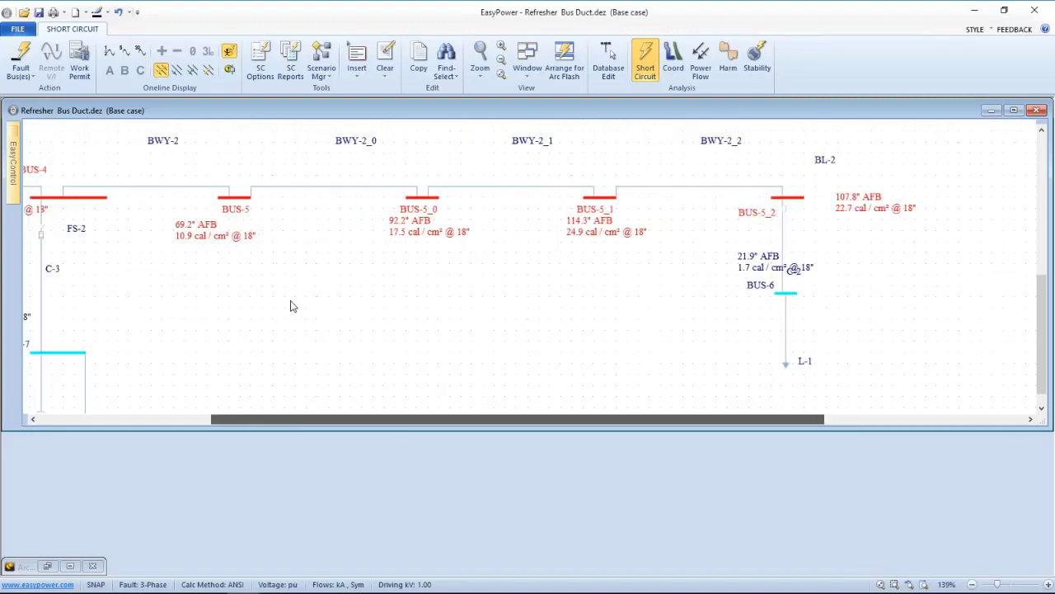
Step: Return to database editing, saving the temporary changes, and collapse the Equipment Palette
key("ctrl+s")
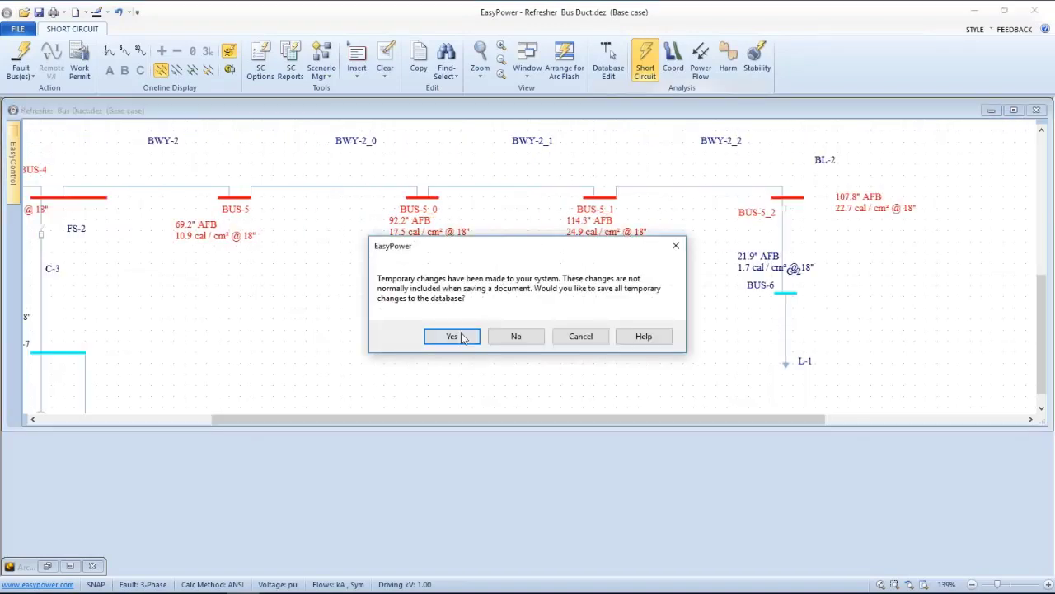
left_click(460, 336)
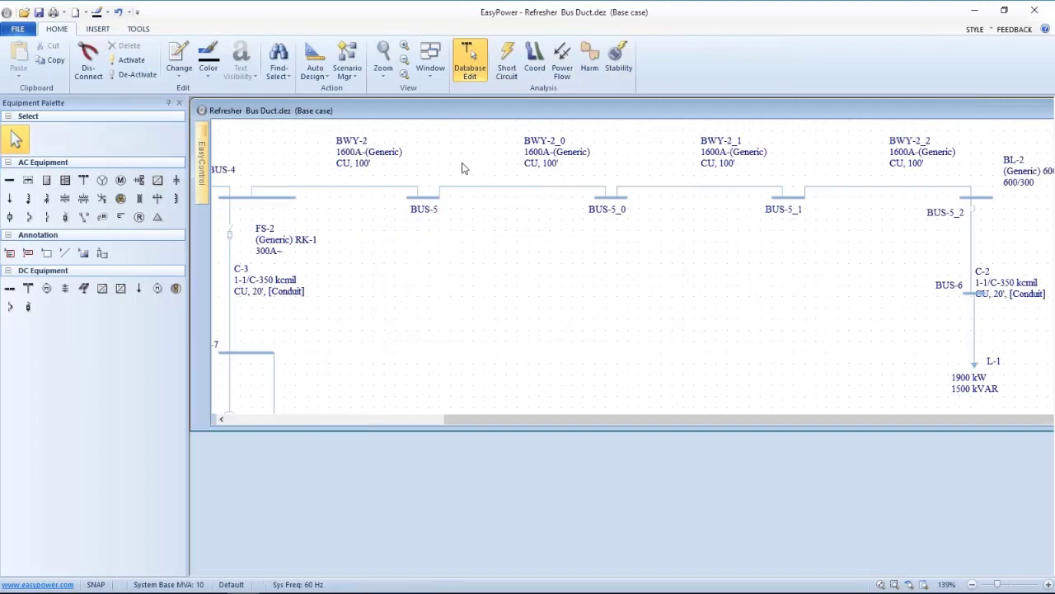
left_click(169, 103)
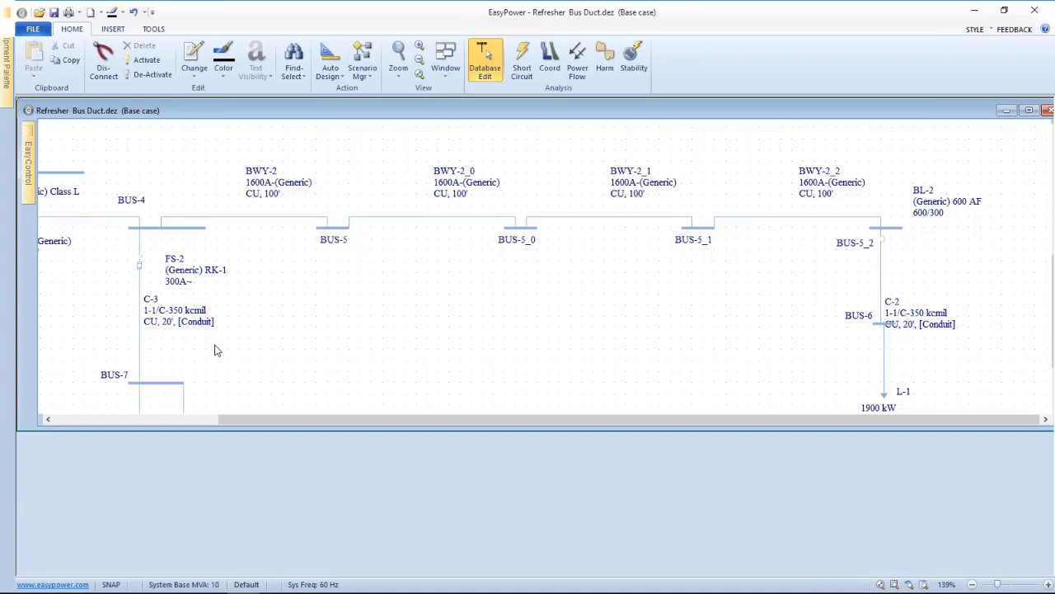
Step: Look over the bus duct from BUS-4 to load L-1 and switch to the bus duct modeling presentation in PowerPoint
scroll(215, 350, "down", 2)
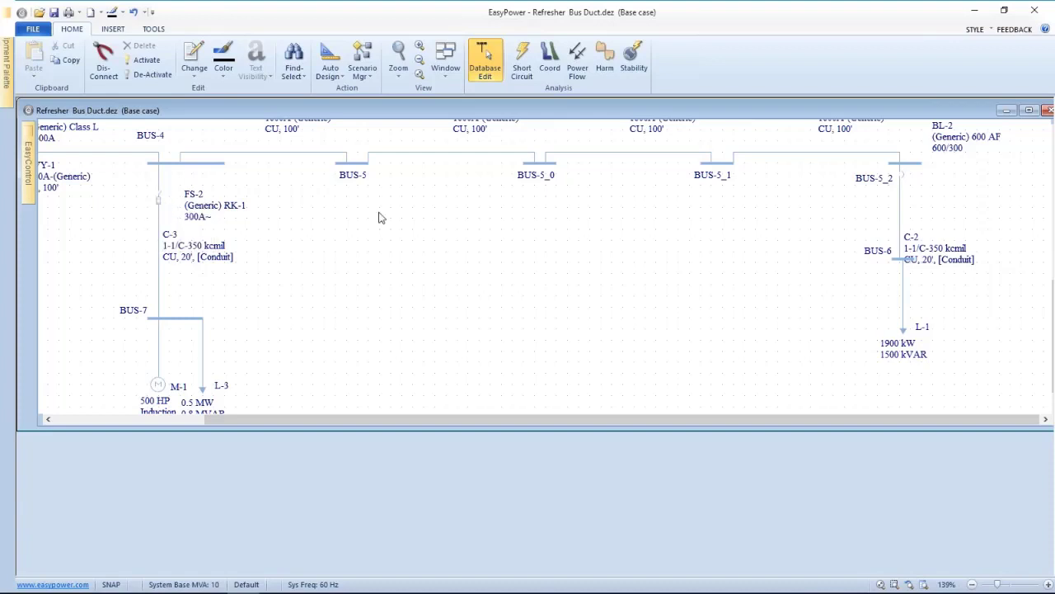
left_click_drag(568, 239, 245, 235)
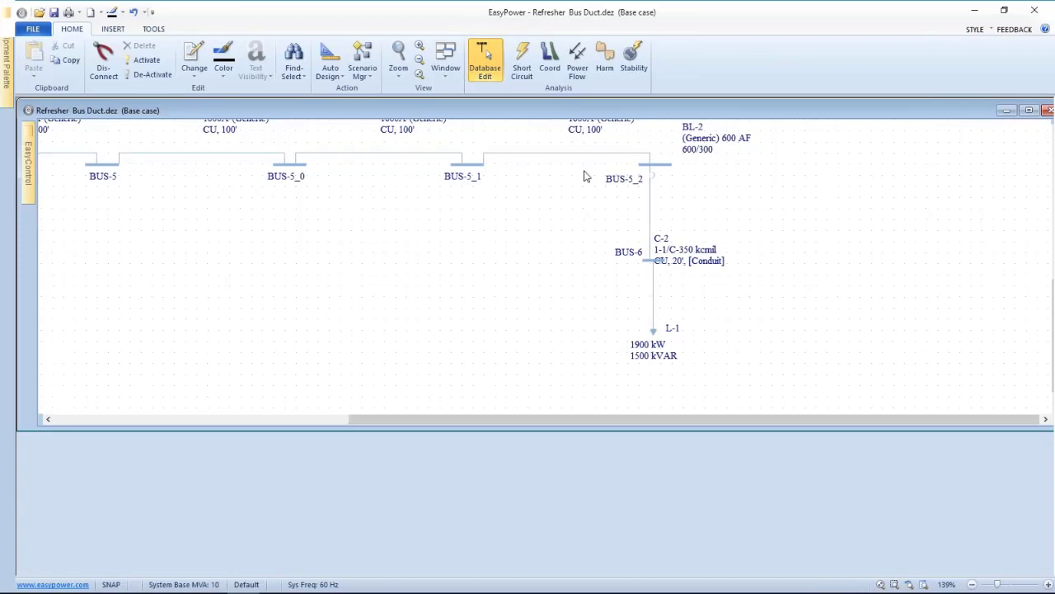
scroll(496, 186, "up", 1)
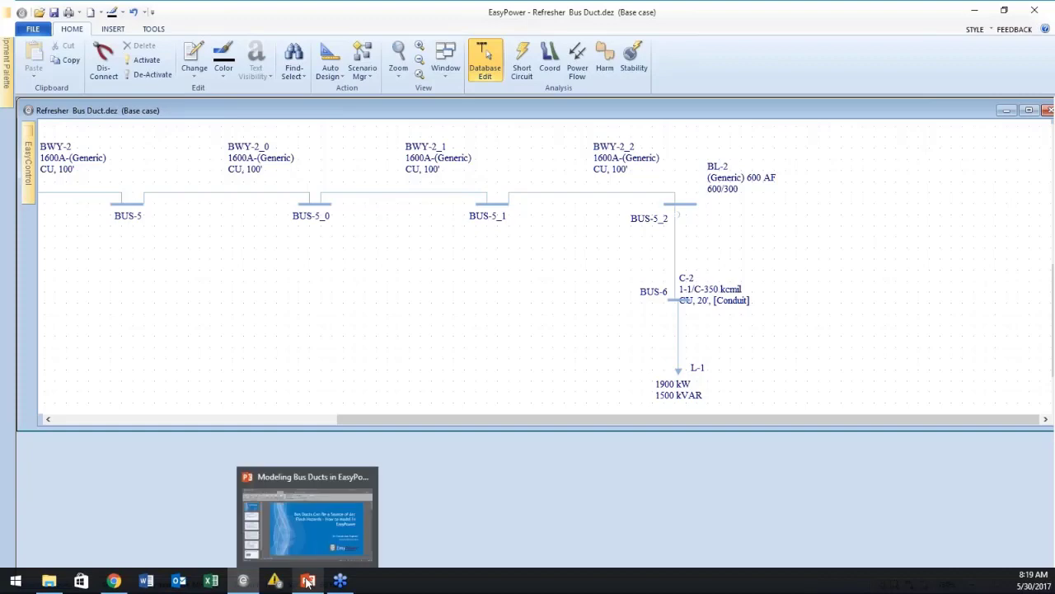
left_click(307, 581)
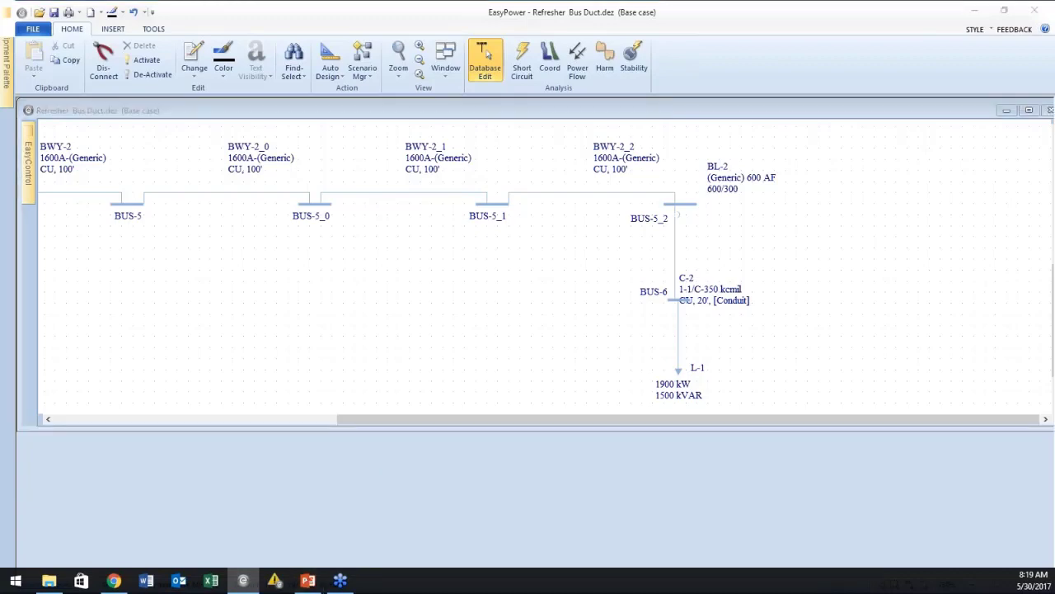
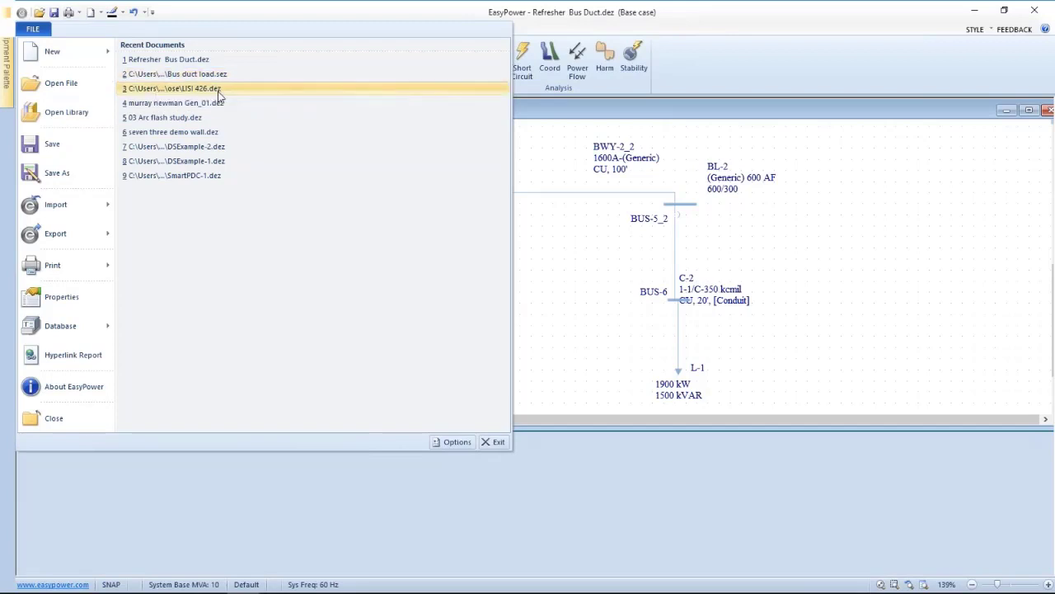
Step: Open the recent file LISI 426.dez and move the BWY-8 label above its busway
key("Escape")
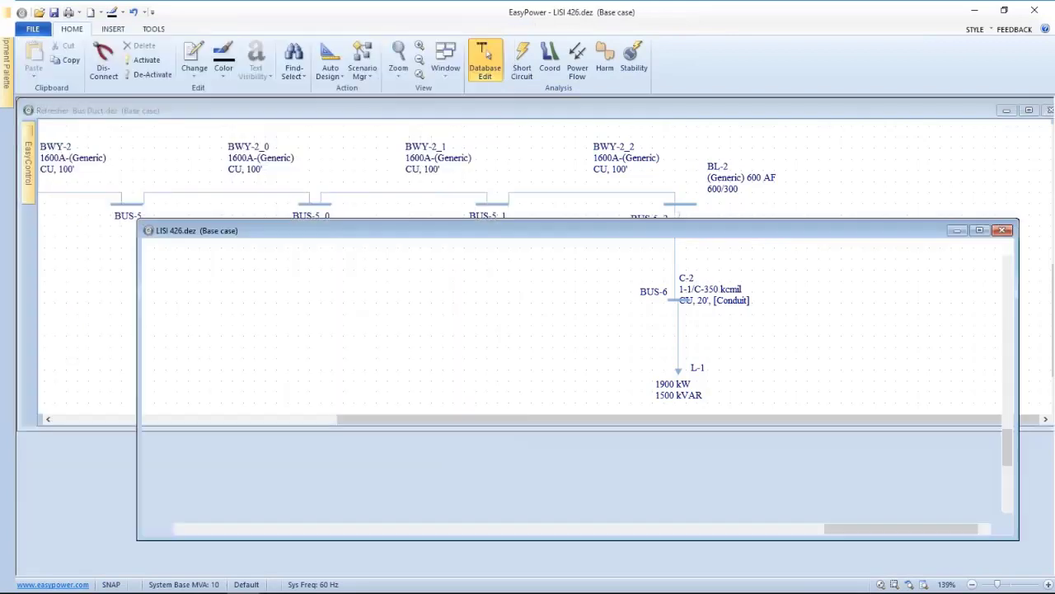
mouse_move(6, 50)
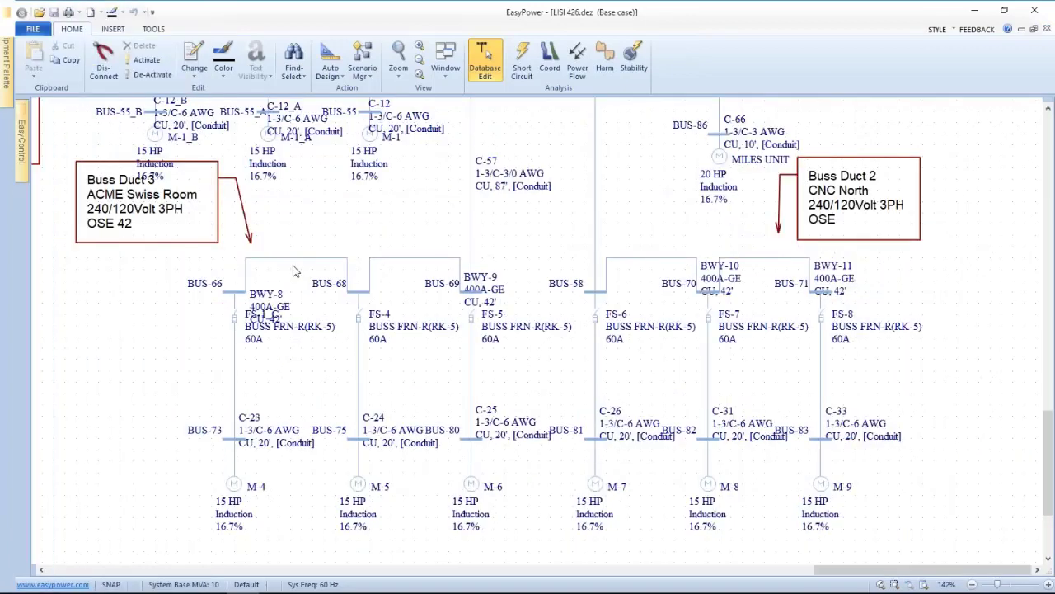
left_click_drag(278, 299, 291, 228)
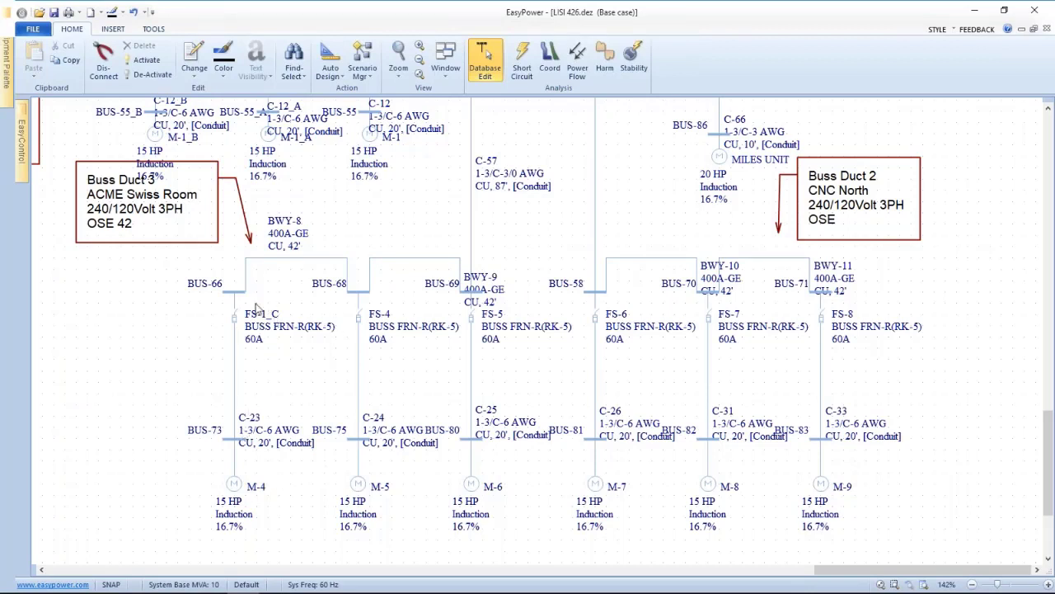
Step: Examine the specifications and group model setting of motor M-4 at BUS-73, and close its data dialog
left_click(235, 485)
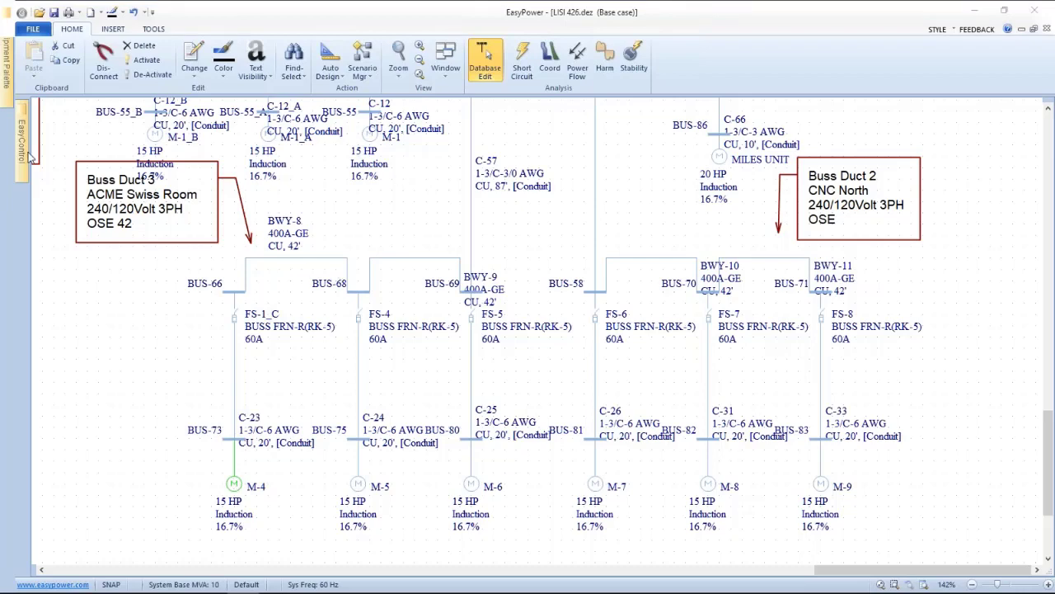
key("Return")
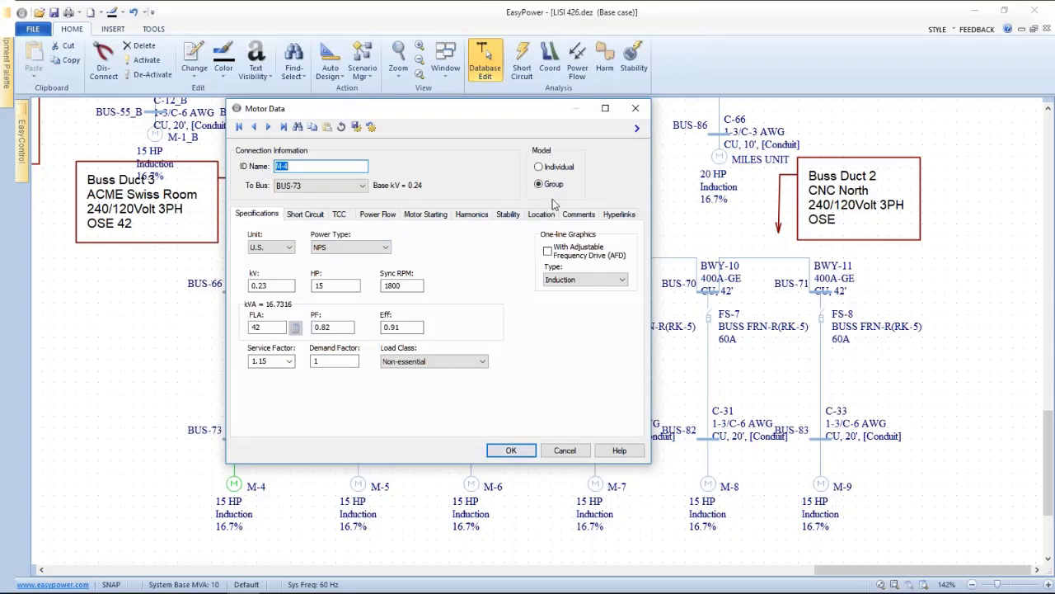
left_click(509, 451)
left_click(254, 300)
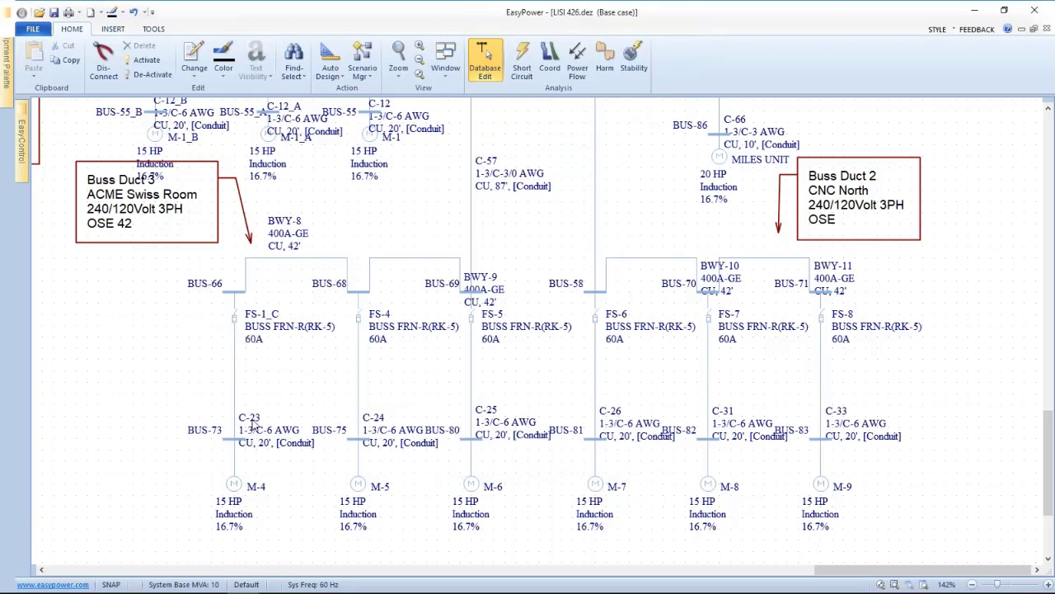
Step: Move the C-23 cable label up clear of BUS-73 and switch to Short Circuit analysis
left_click_drag(255, 424, 258, 382)
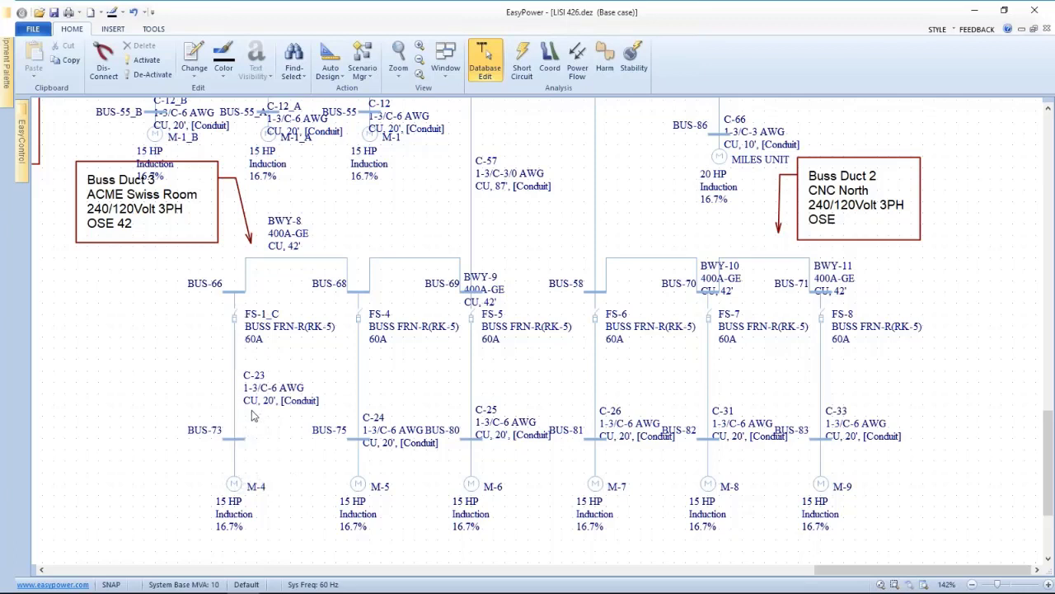
left_click(522, 59)
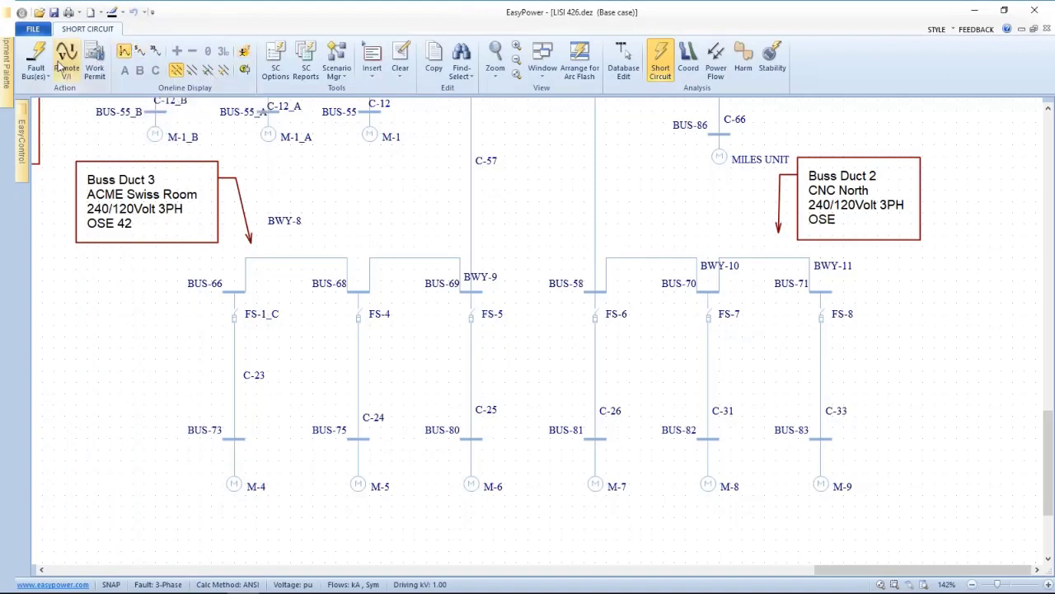
Step: Select BUS-66, BUS-68, BUS-69, BUS-58, BUS-70 and BUS-71 along bus ducts 3 and 2 and fault them together
left_click_drag(178, 234, 272, 293)
left_click_drag(435, 328, 132, 260)
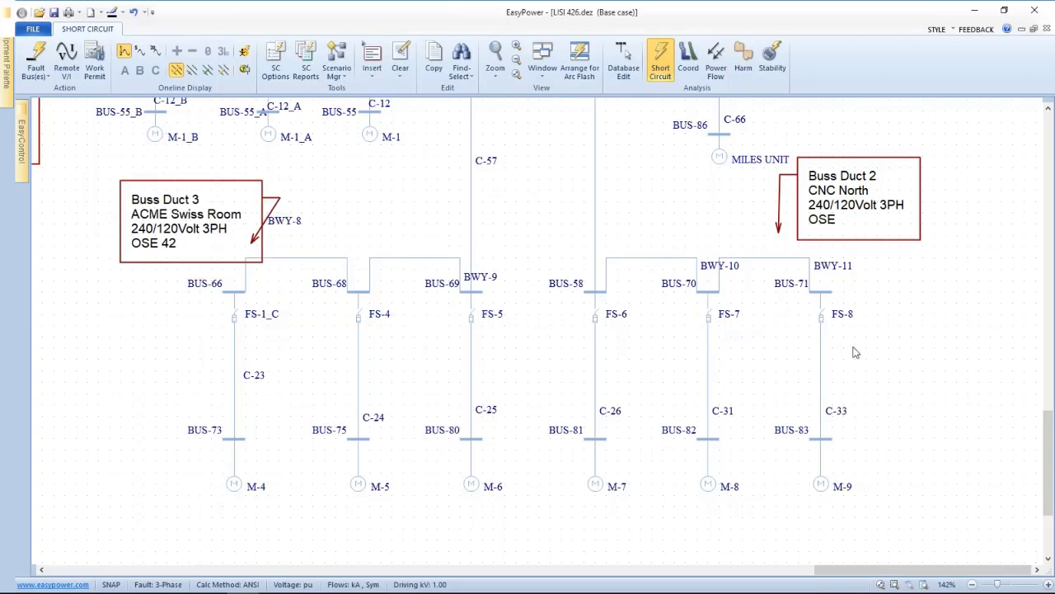
left_click_drag(855, 352, 195, 248)
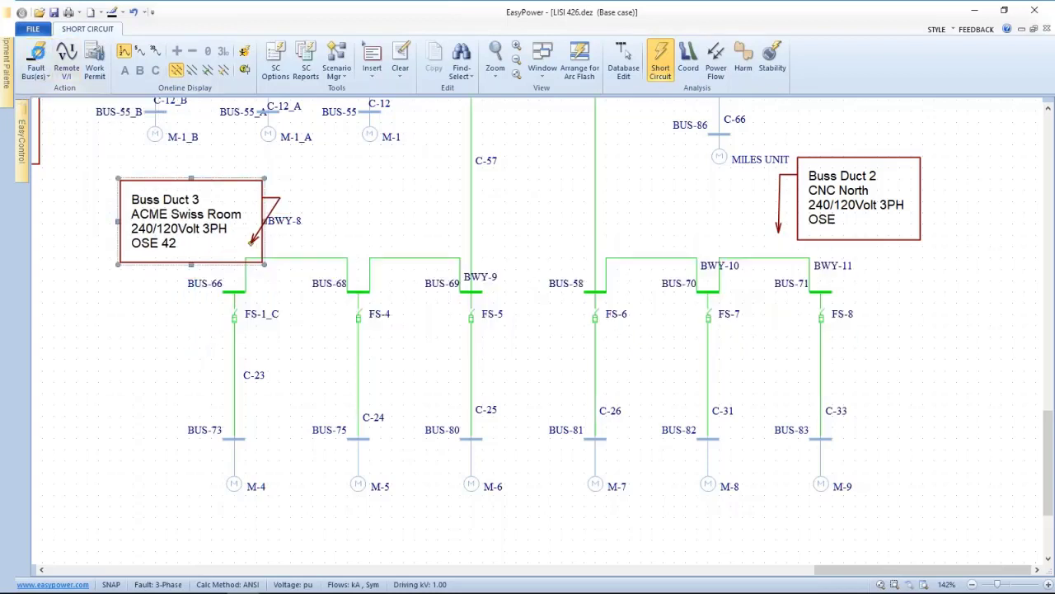
left_click(36, 56)
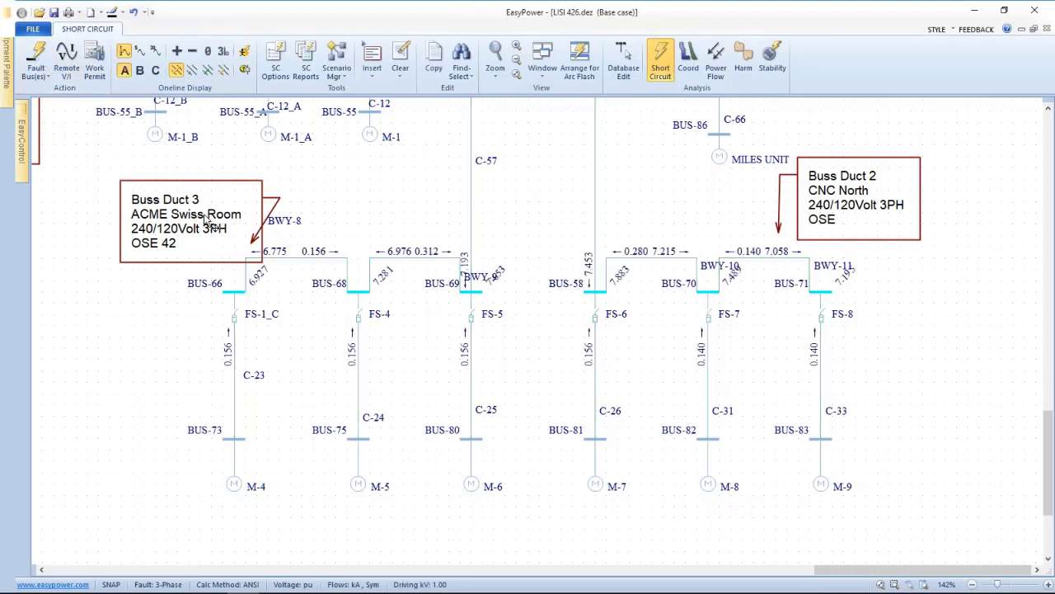
Step: Move the Buss Duct 3 callout clear of the busway and display arc flash hazards at the faulted bus duct buses
left_click_drag(165, 183, 97, 159)
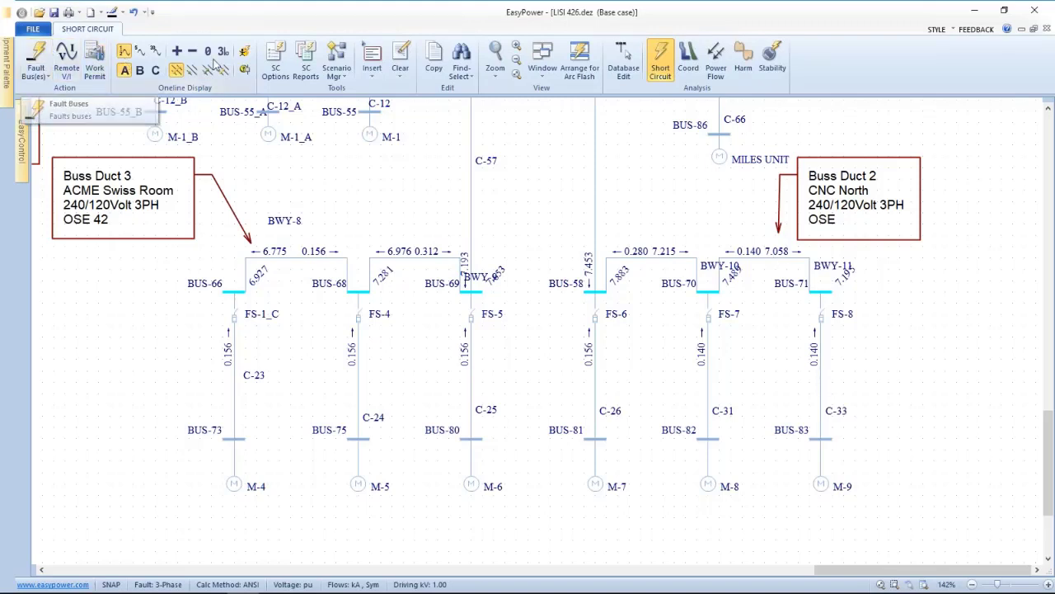
left_click(244, 51)
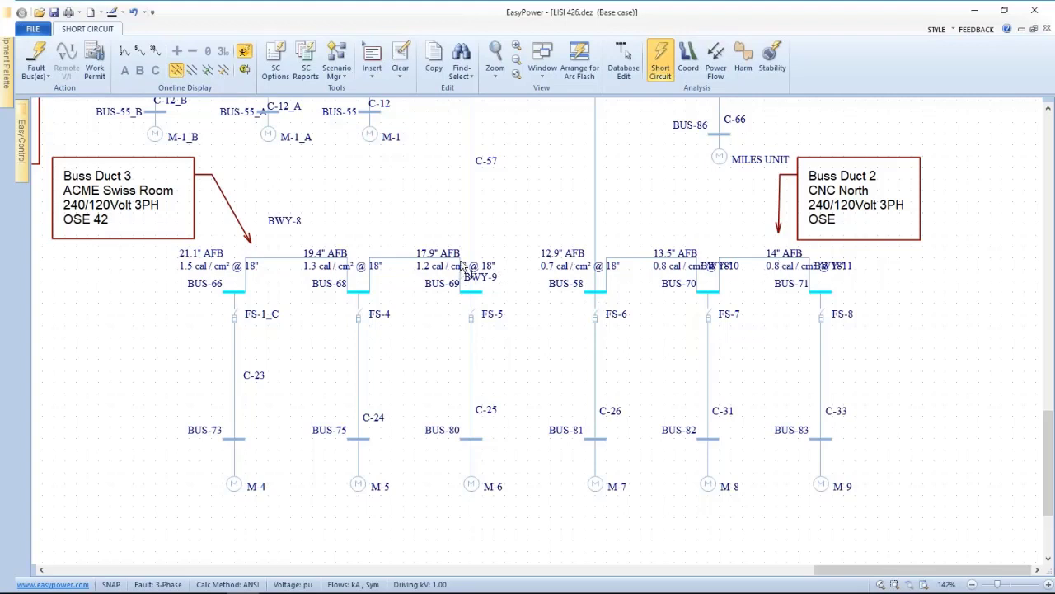
scroll(507, 214, "up", 5)
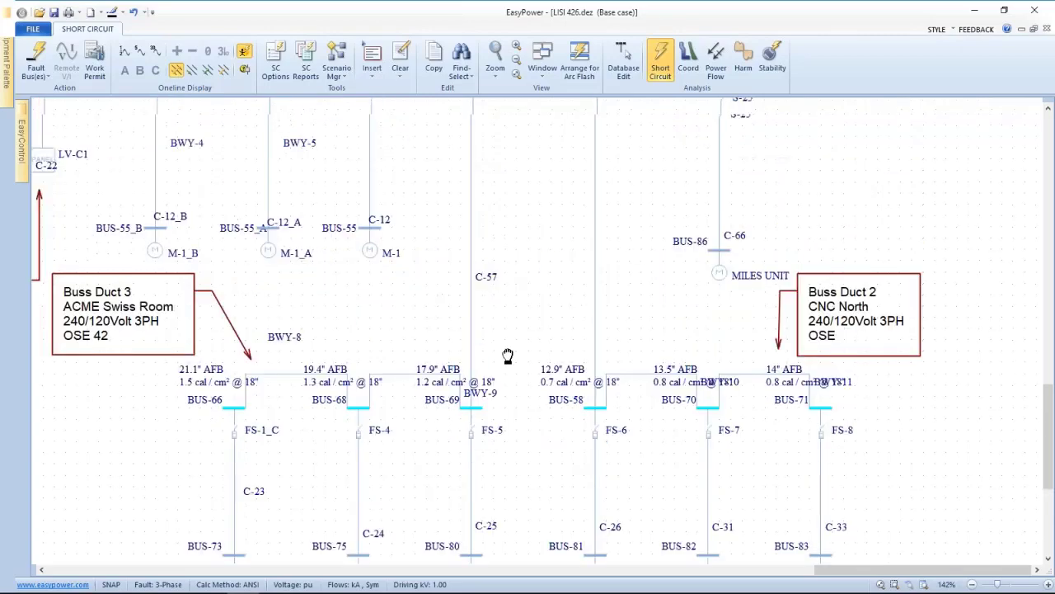
scroll(518, 276, "up", 3)
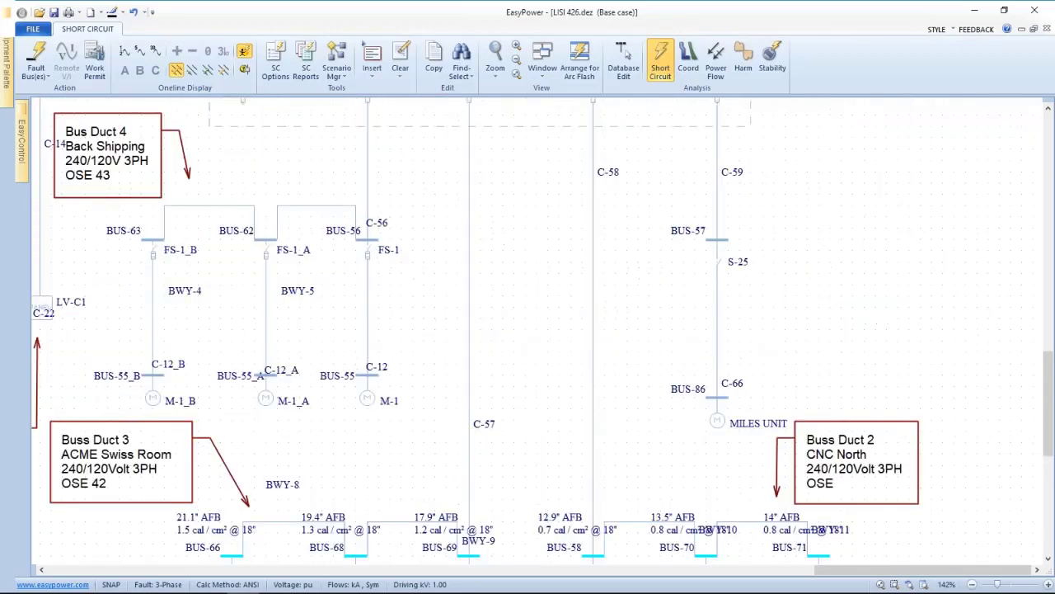
scroll(520, 231, "up", 1)
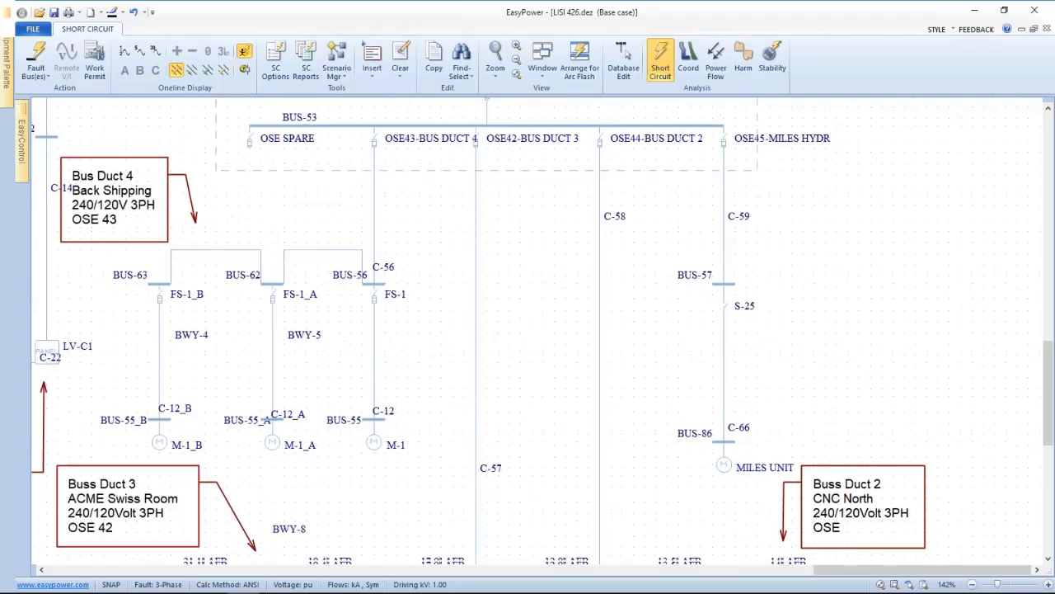
Step: Calculate the arc flash hazard for BUS-73 alone, at the load end of cable C-23
scroll(511, 384, "down", 6)
left_click(213, 498)
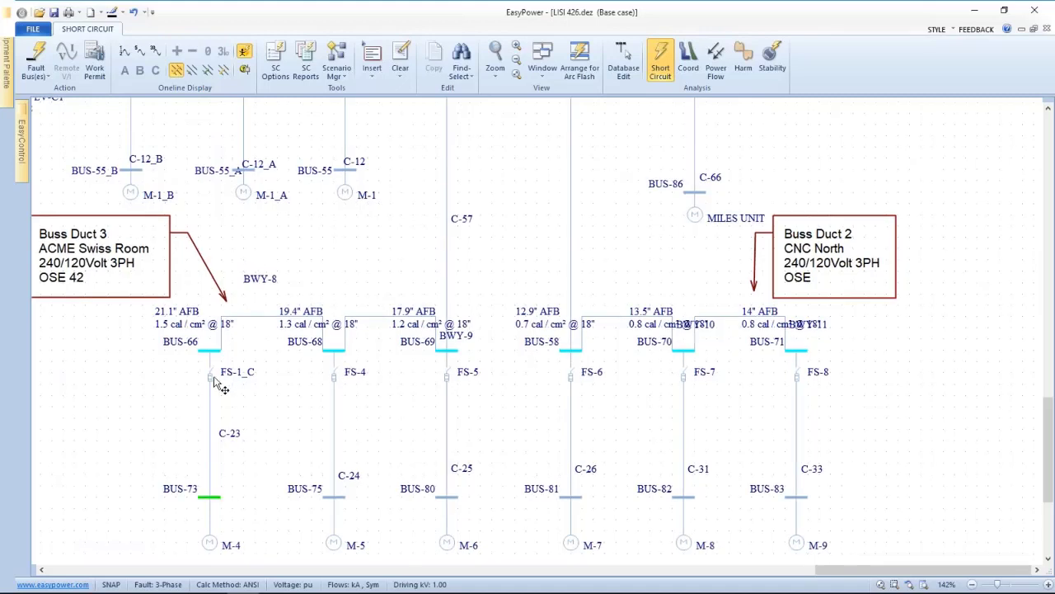
left_click(245, 70)
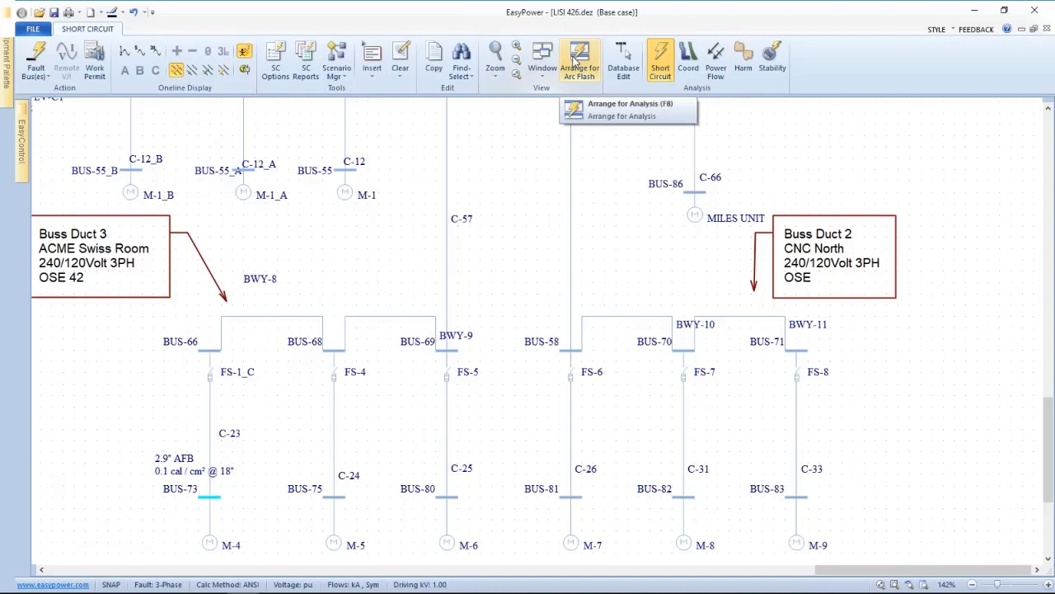
Step: Arrange the windows for arc flash and examine the hazard report entry for BUS-73 alongside the one-line
left_click(574, 62)
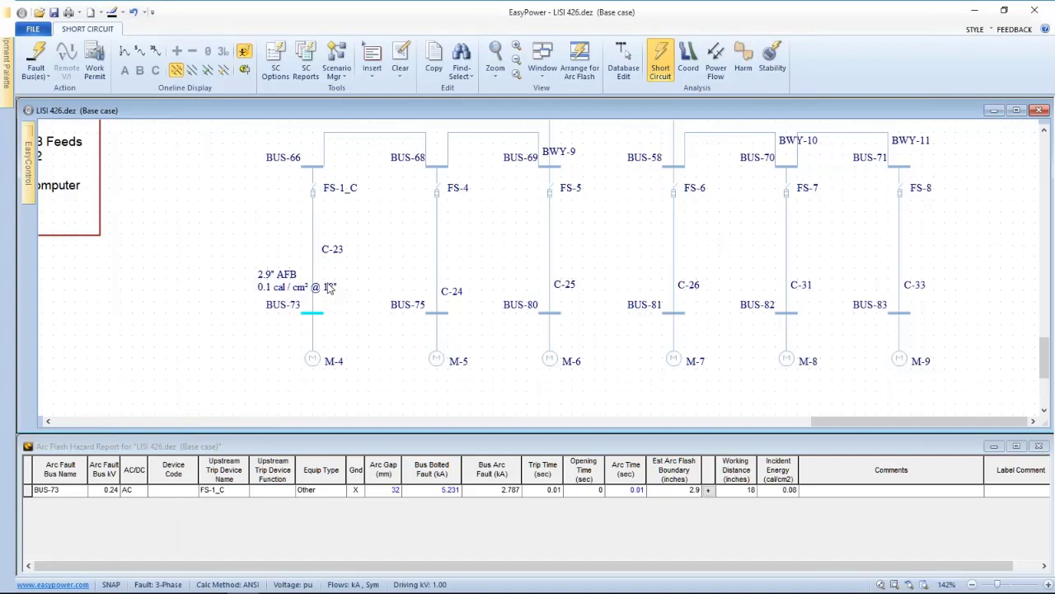
mouse_move(313, 592)
mouse_move(235, 588)
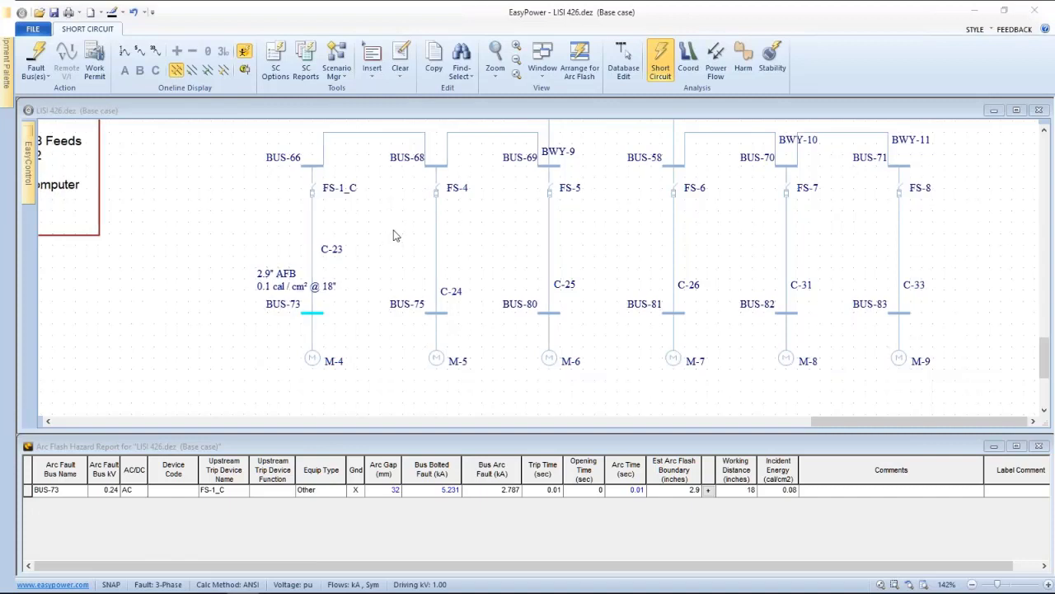
left_click_drag(394, 215, 365, 243)
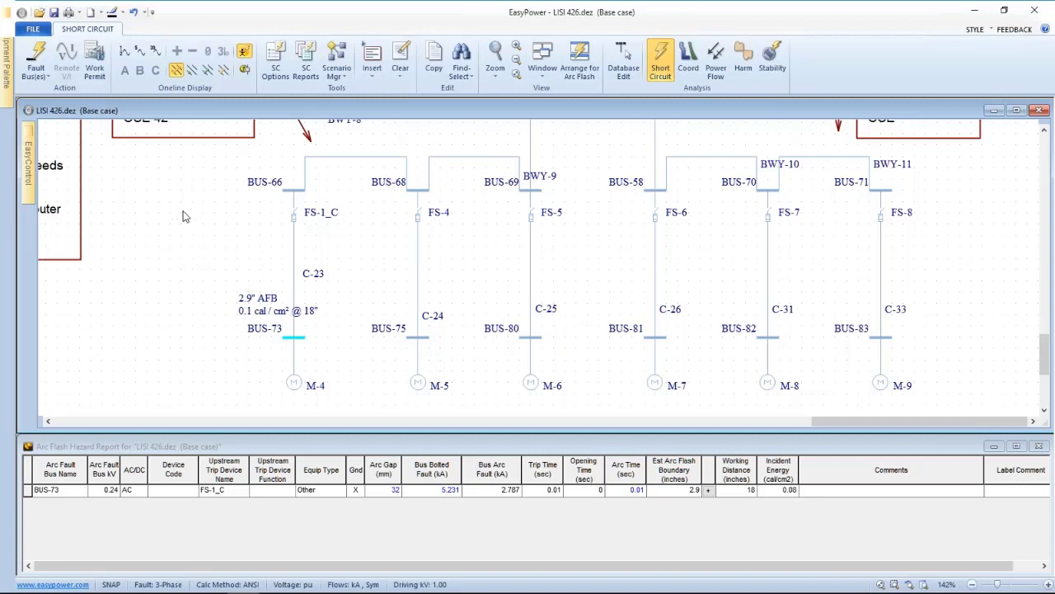
left_click_drag(182, 211, 135, 219)
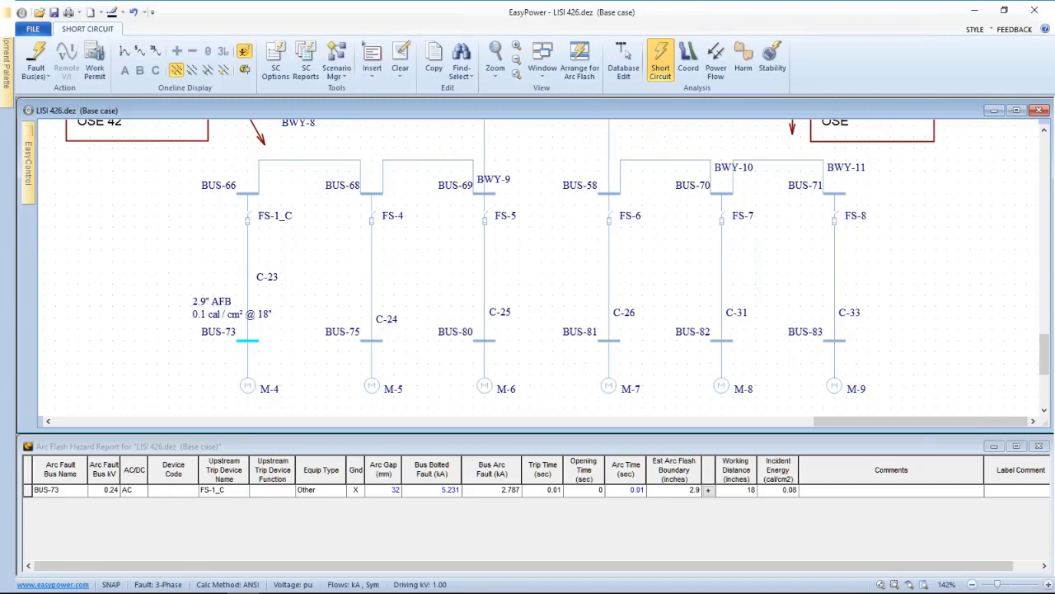
Step: Switch to the PowerPoint presentation, start its slide show from the first slide and advance to the closing "Thank You for Attending" slide
key("alt+Tab")
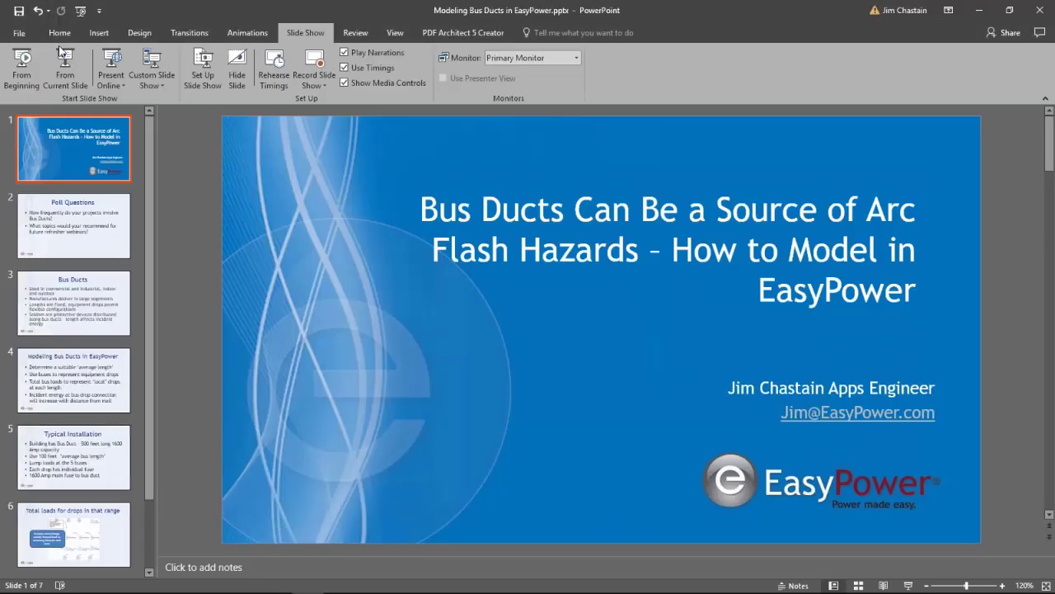
left_click(65, 69)
key("Right")
key("Right")
key("Right")
key("Right")
key("Right")
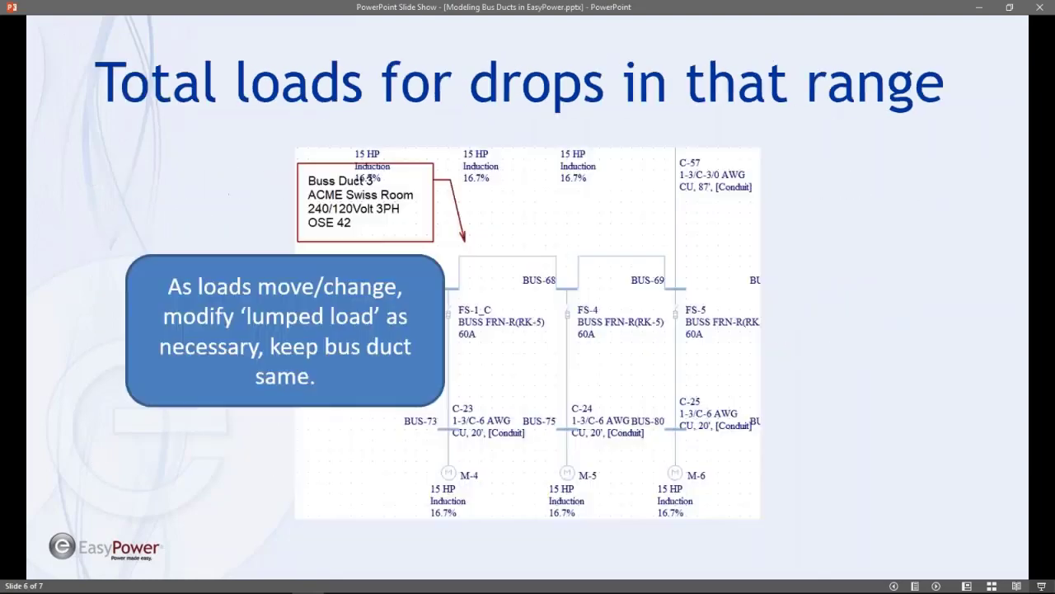
key("Right")
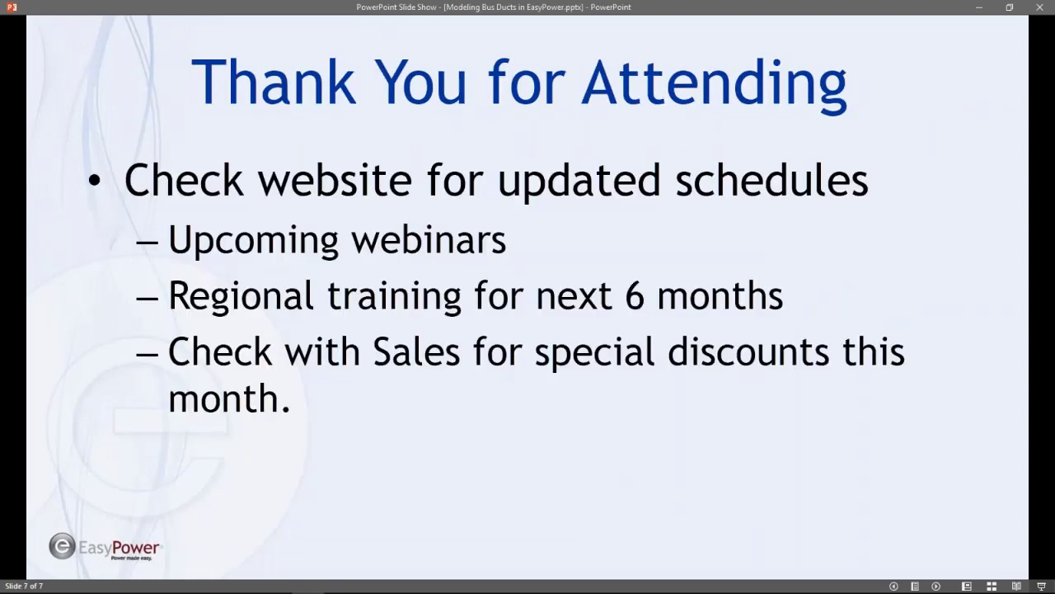